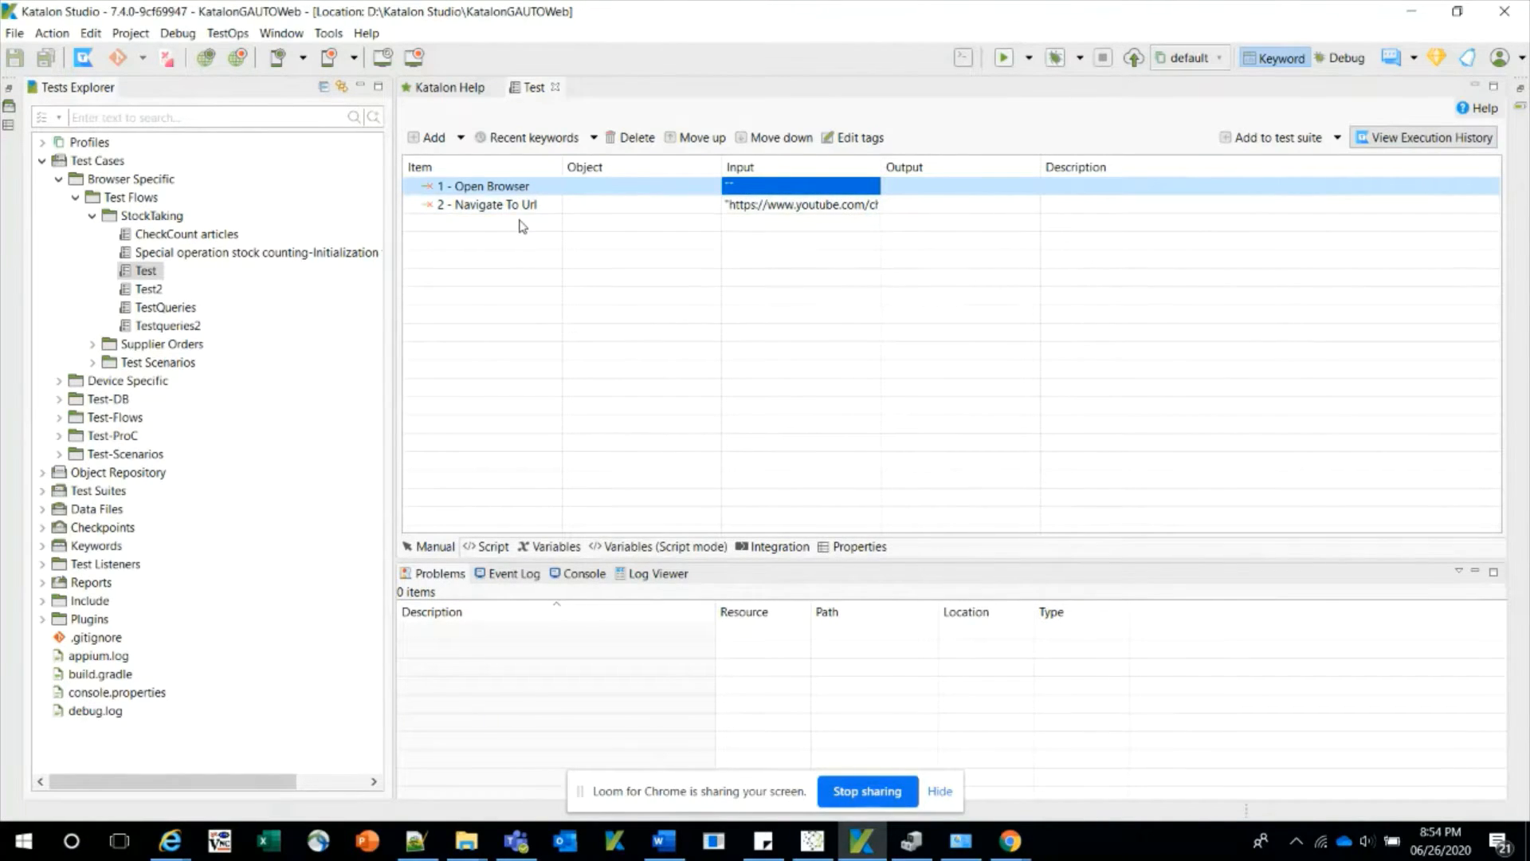
# - Run the Test case in Chrome and enlarge the log area to read the failure reason
pyautogui.click(1029, 58)
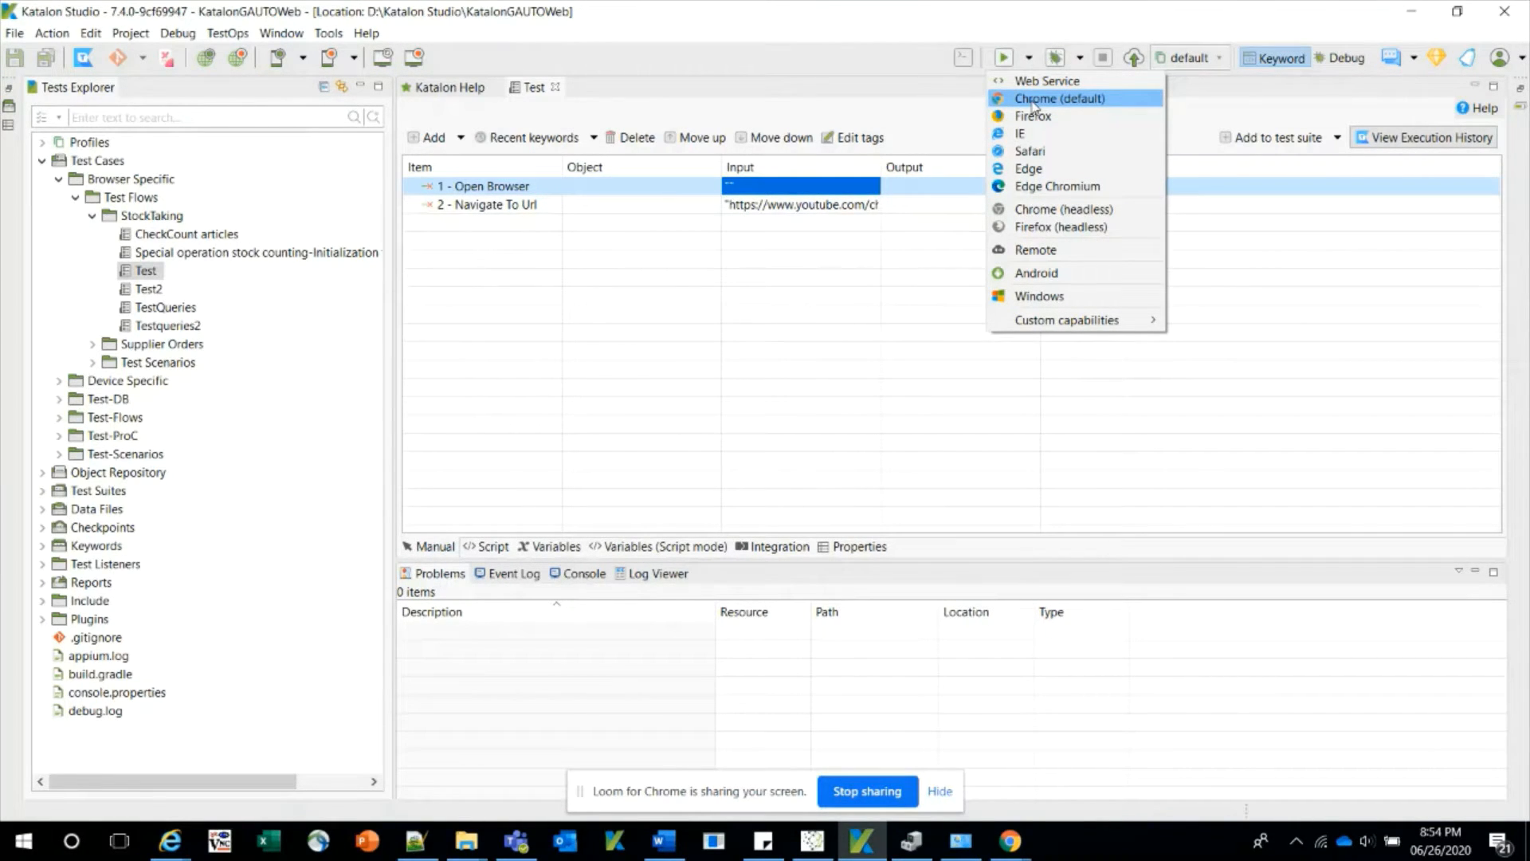
pyautogui.click(1033, 99)
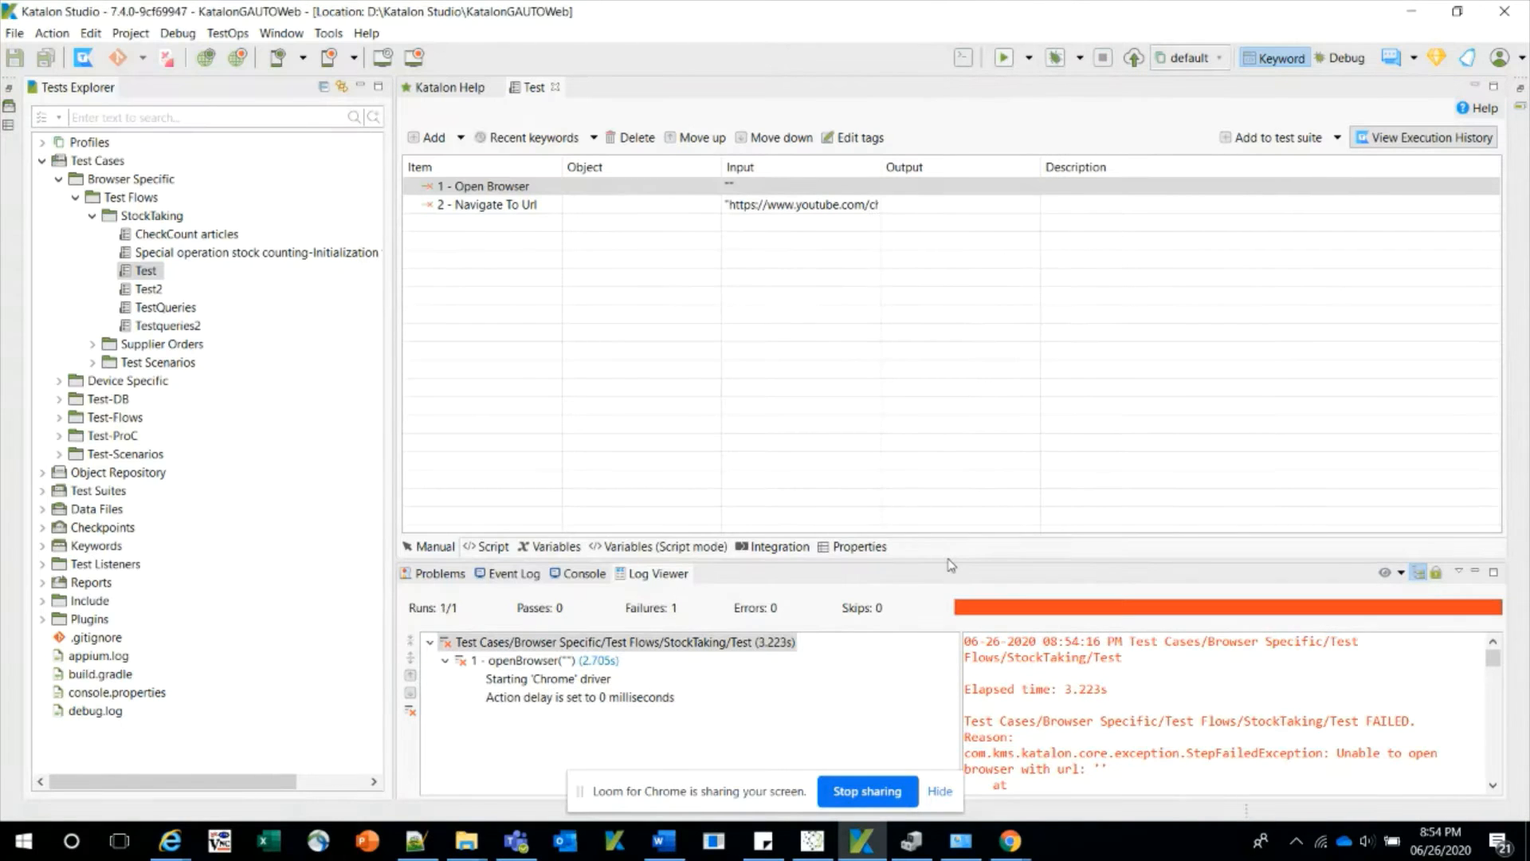
pyautogui.moveTo(948, 560); pyautogui.dragTo(948, 532)
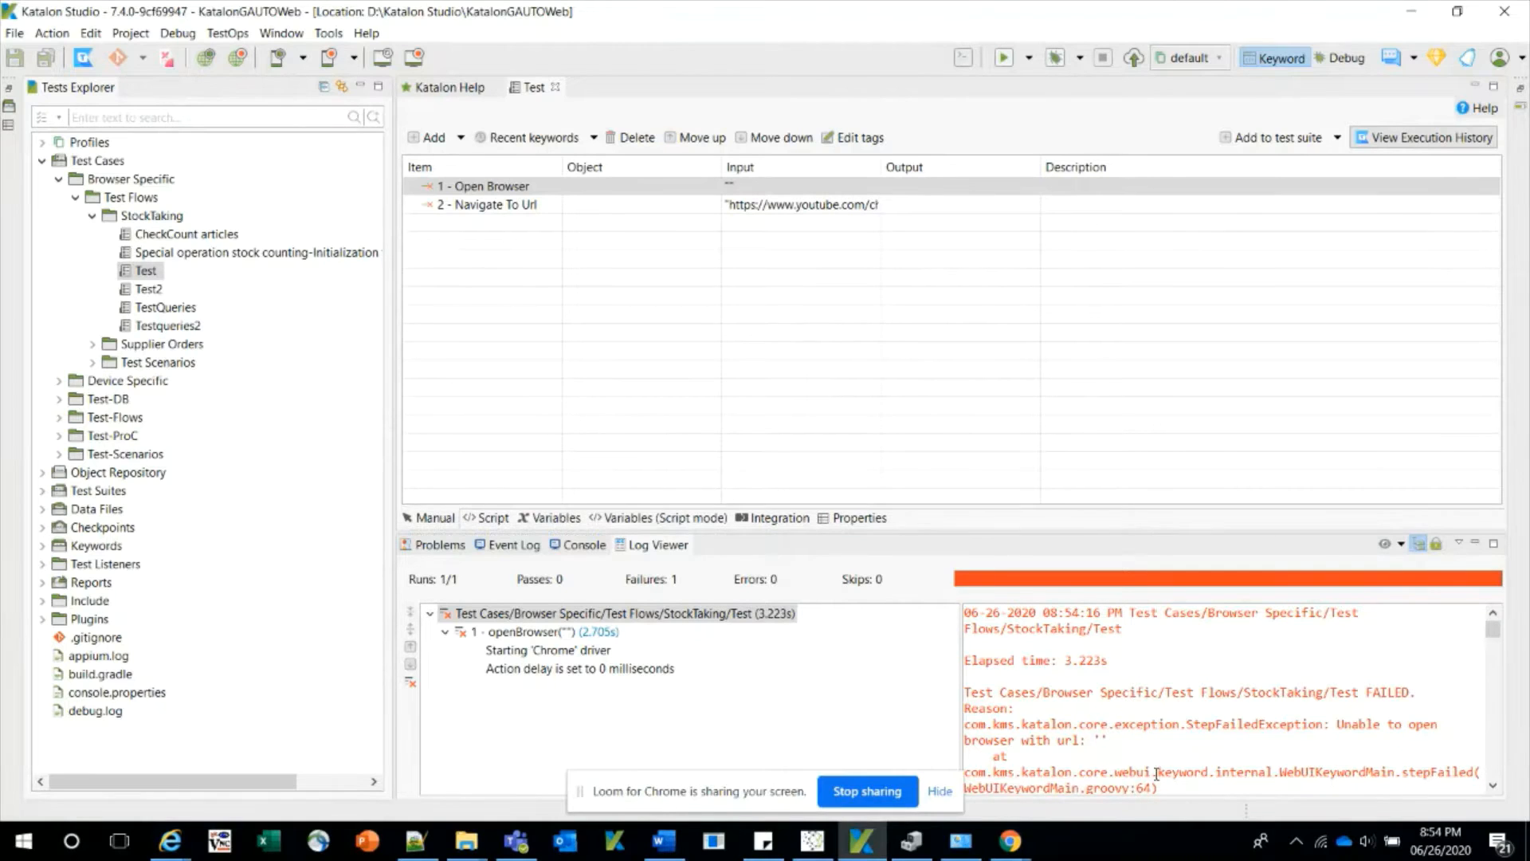
pyautogui.doubleClick(1212, 722)
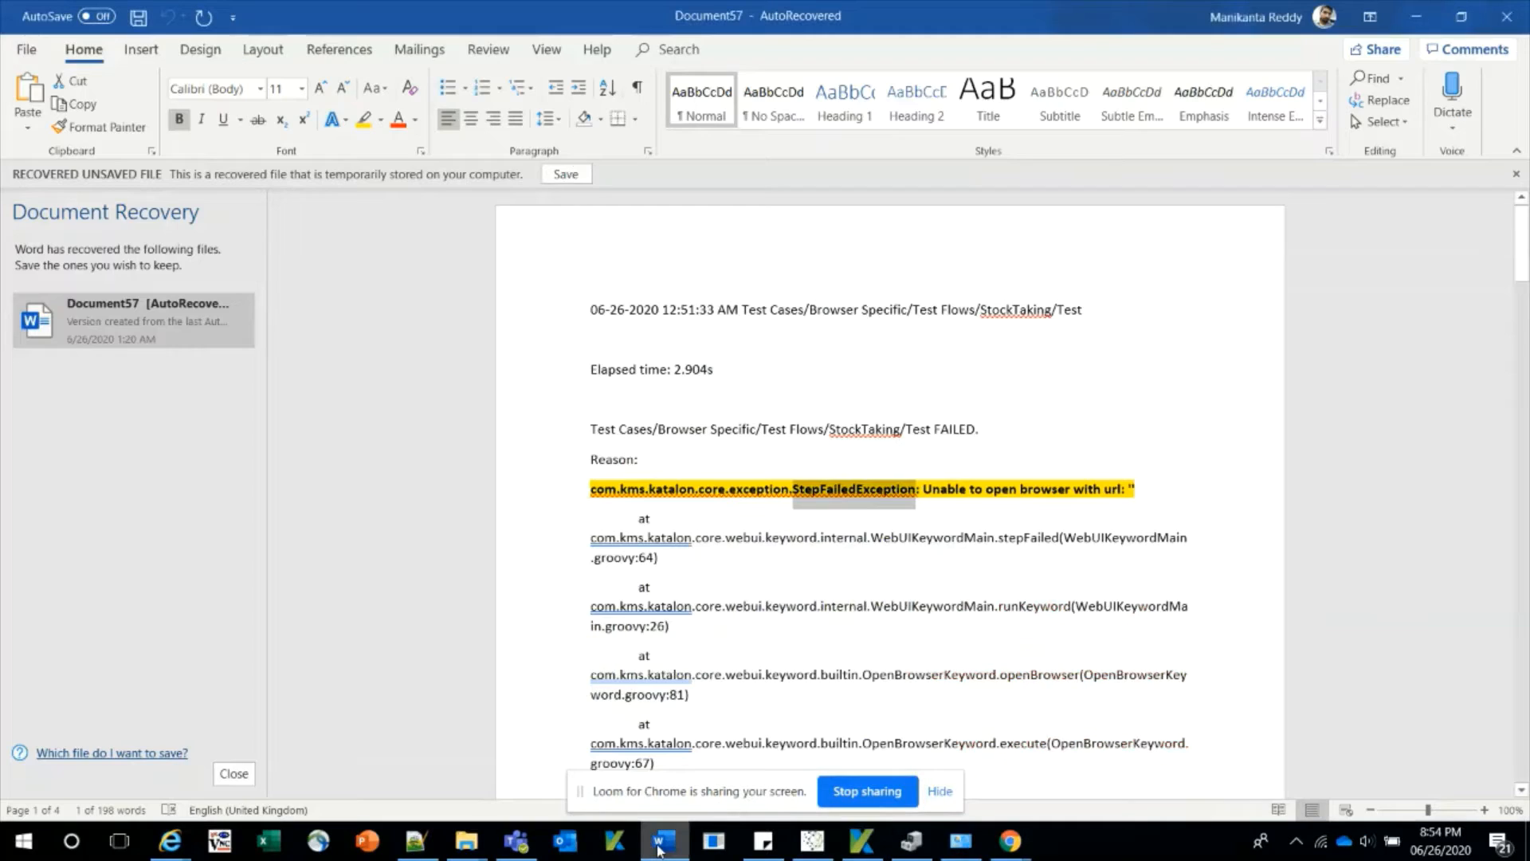
# - Switch to Word and review the highlighted StepFailedException line in the recovered document
pyautogui.click(664, 840)
pyautogui.click(799, 519)
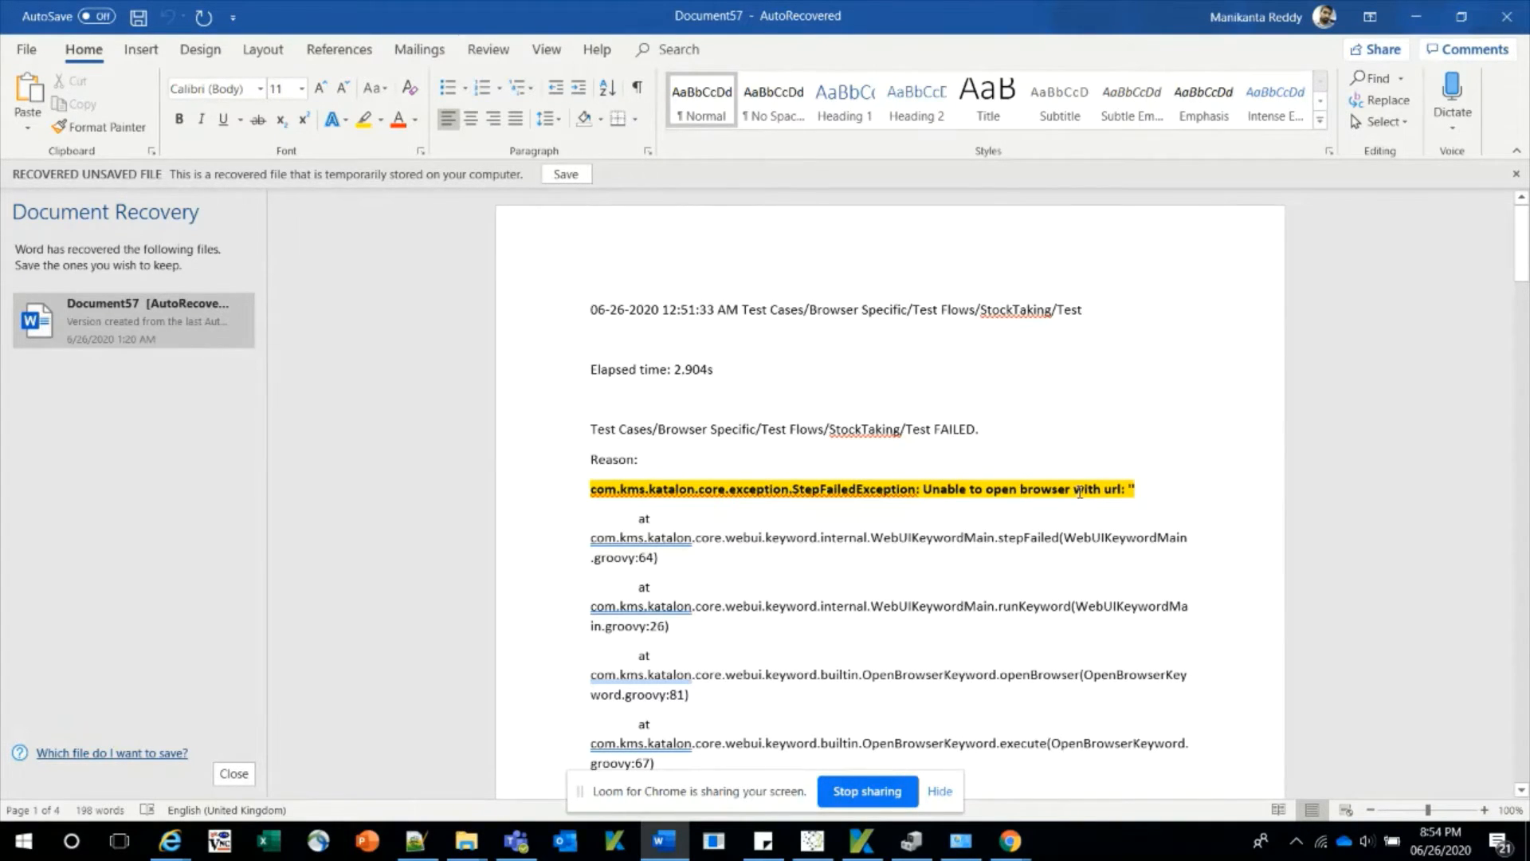
pyautogui.click(1158, 492)
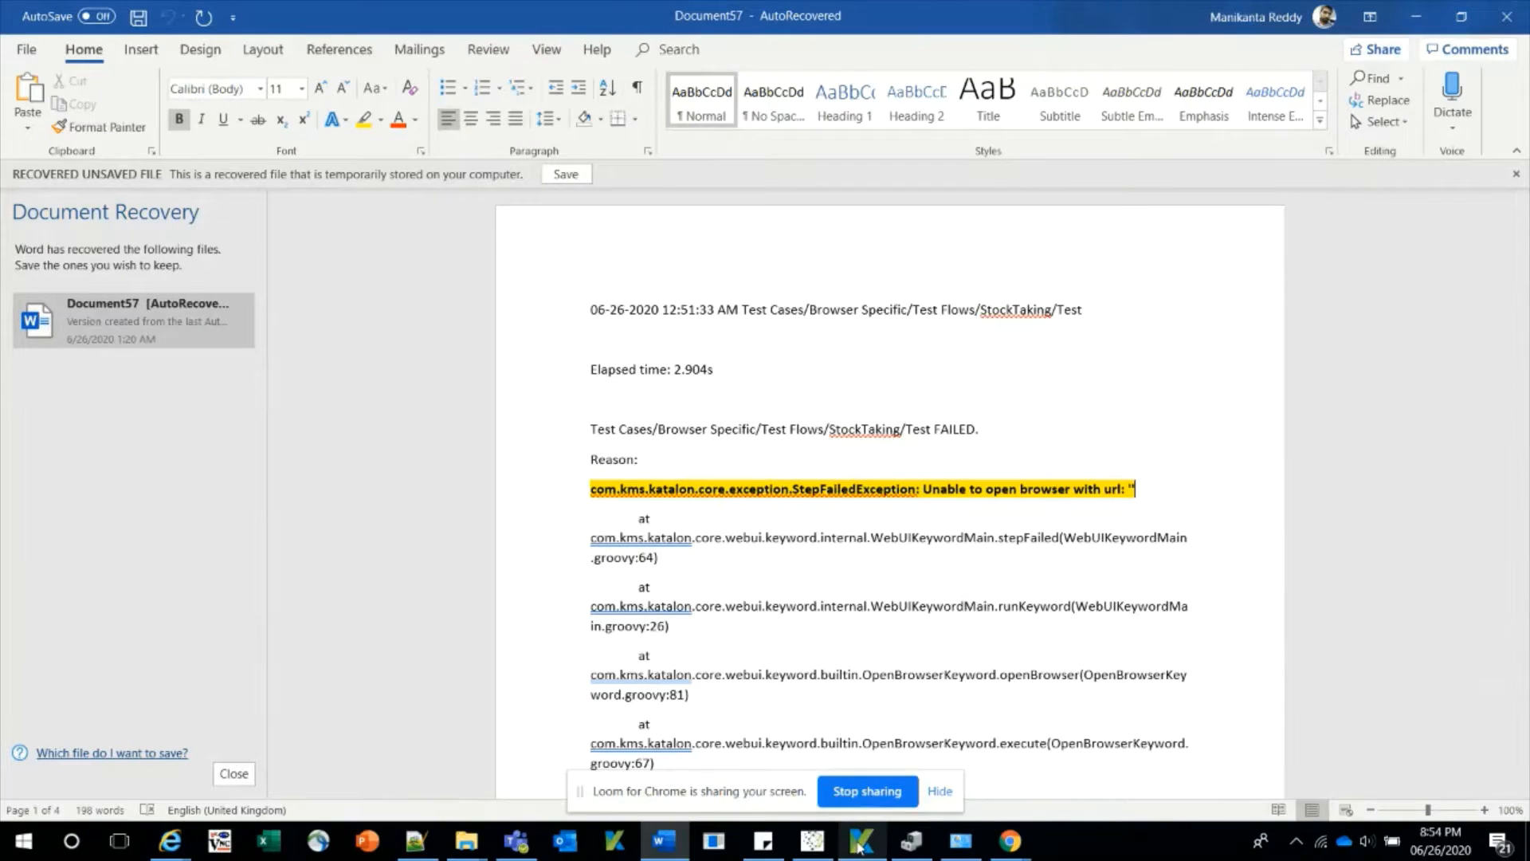
# - Switch back to Katalon Studio and copy the chromedriver_win32 folder path from the Event Log
pyautogui.moveTo(859, 847)
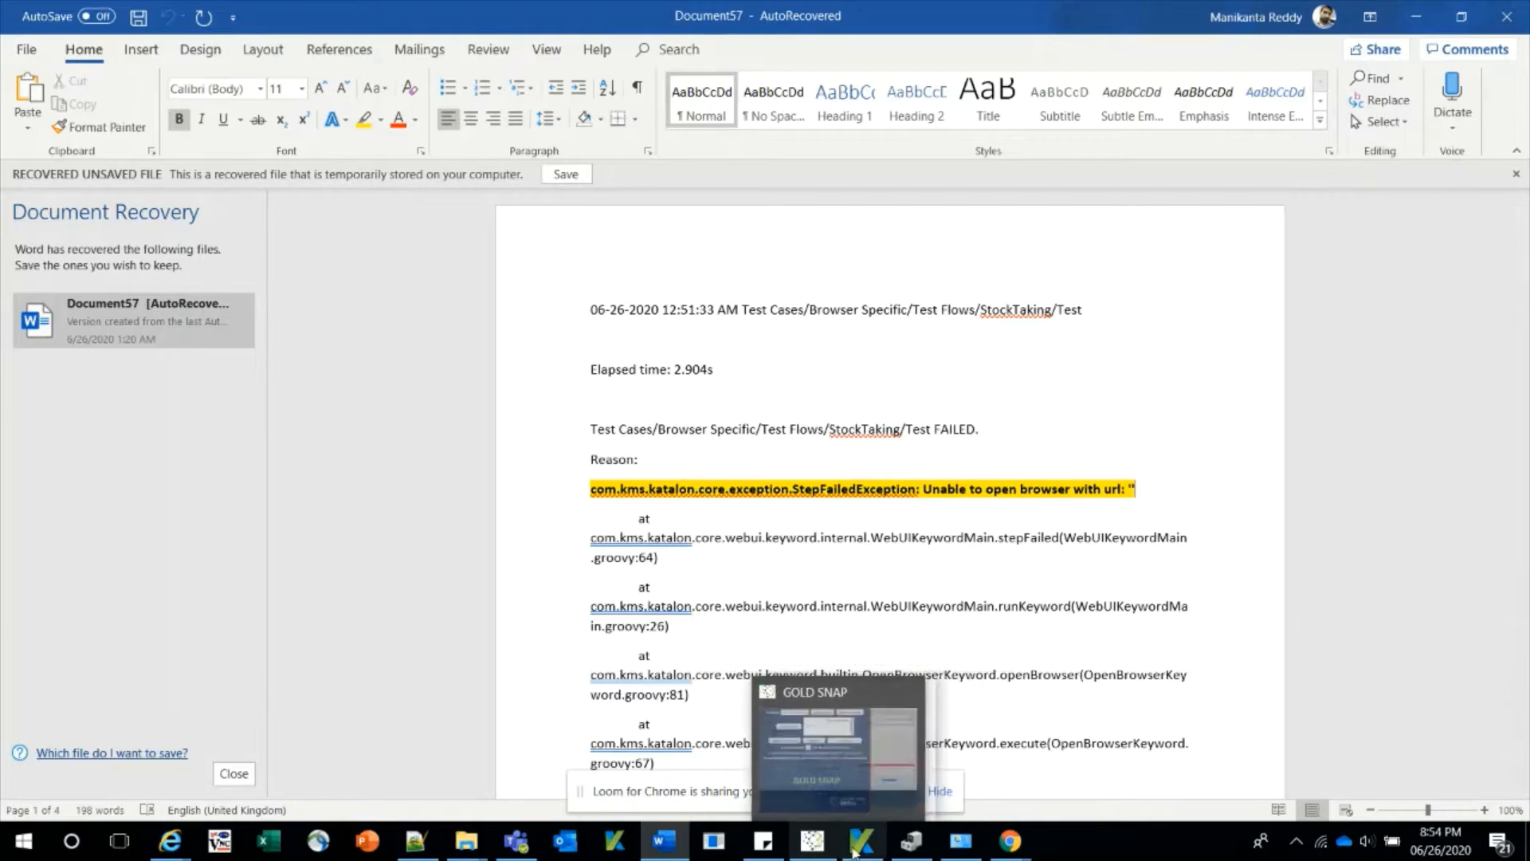
pyautogui.click(859, 843)
pyautogui.click(861, 845)
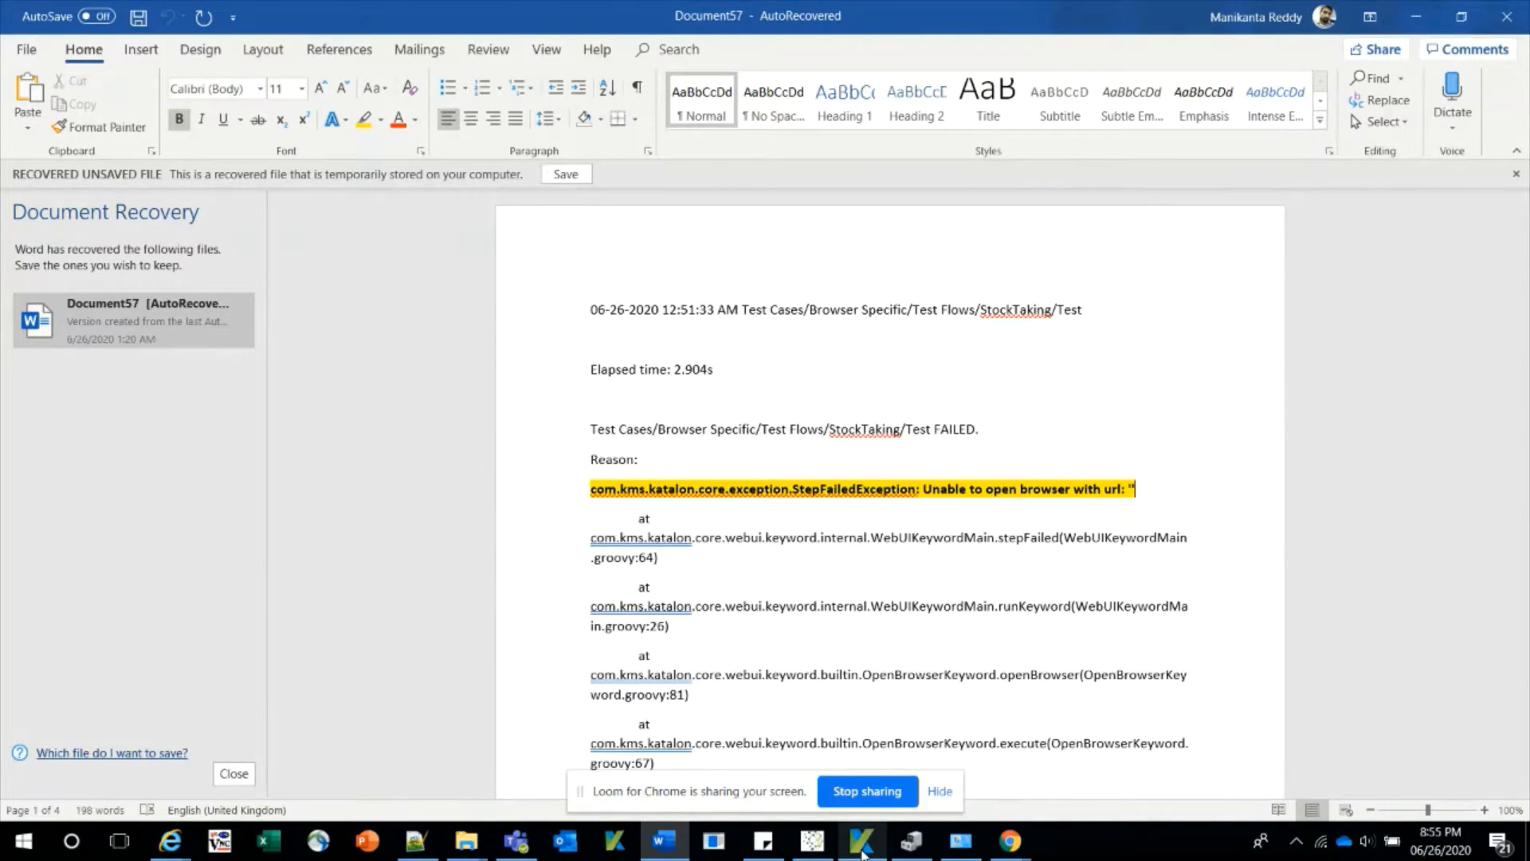
pyautogui.click(862, 853)
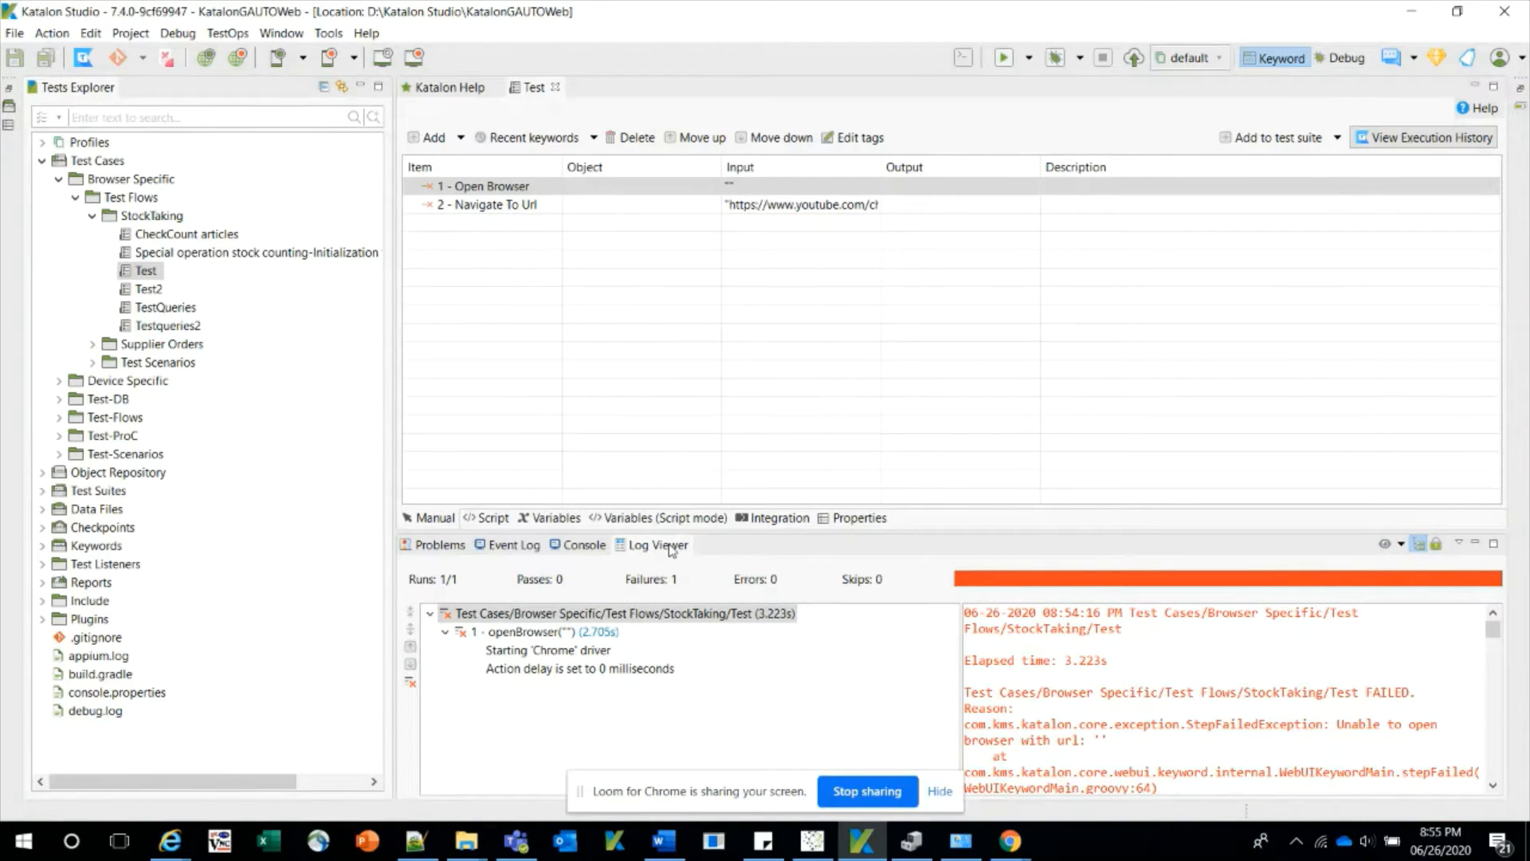
pyautogui.click(508, 550)
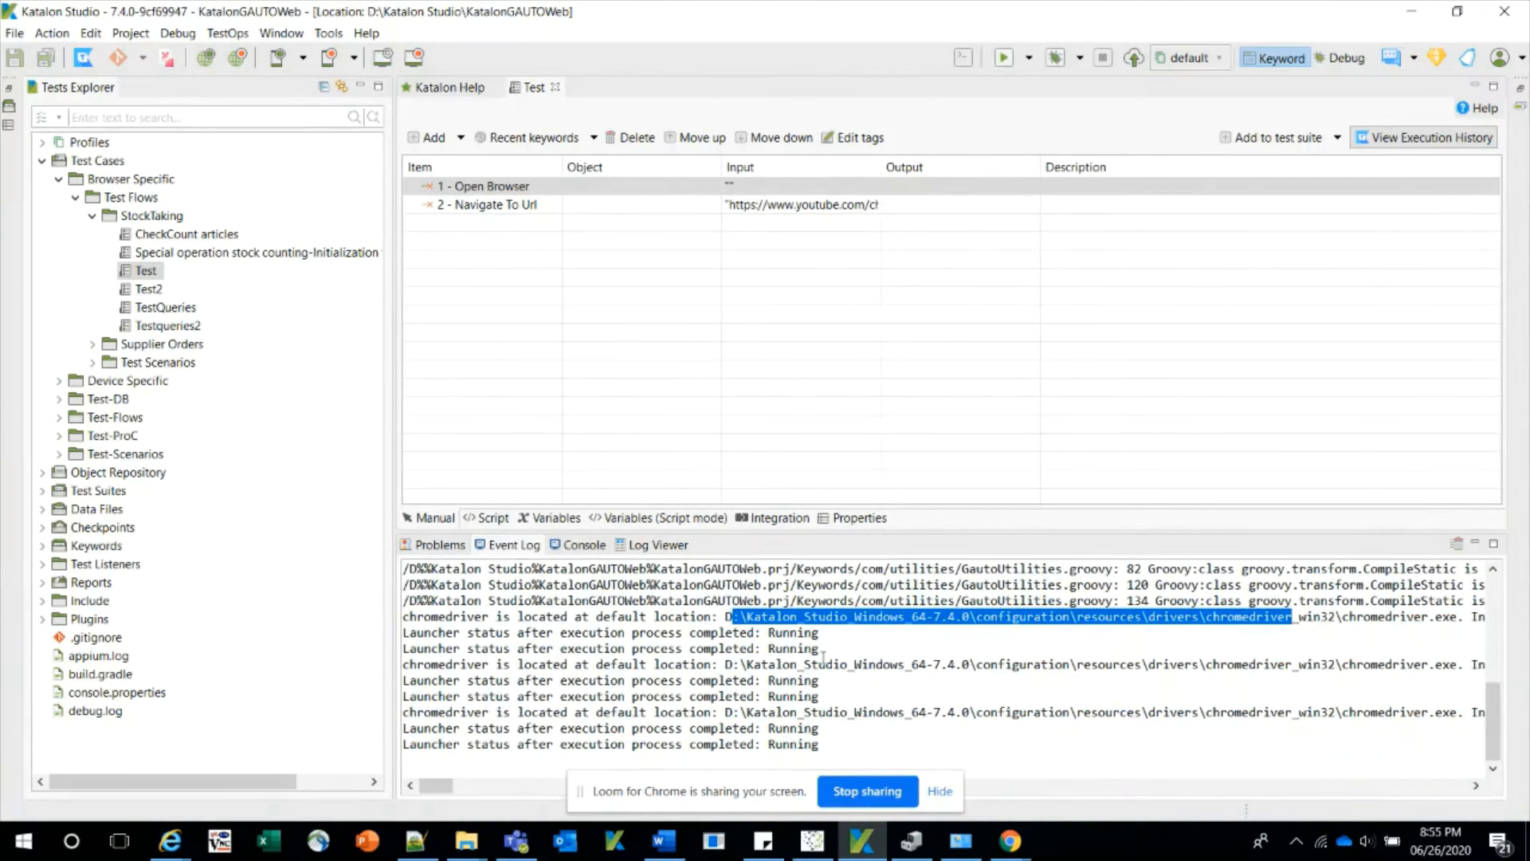
pyautogui.click(727, 664)
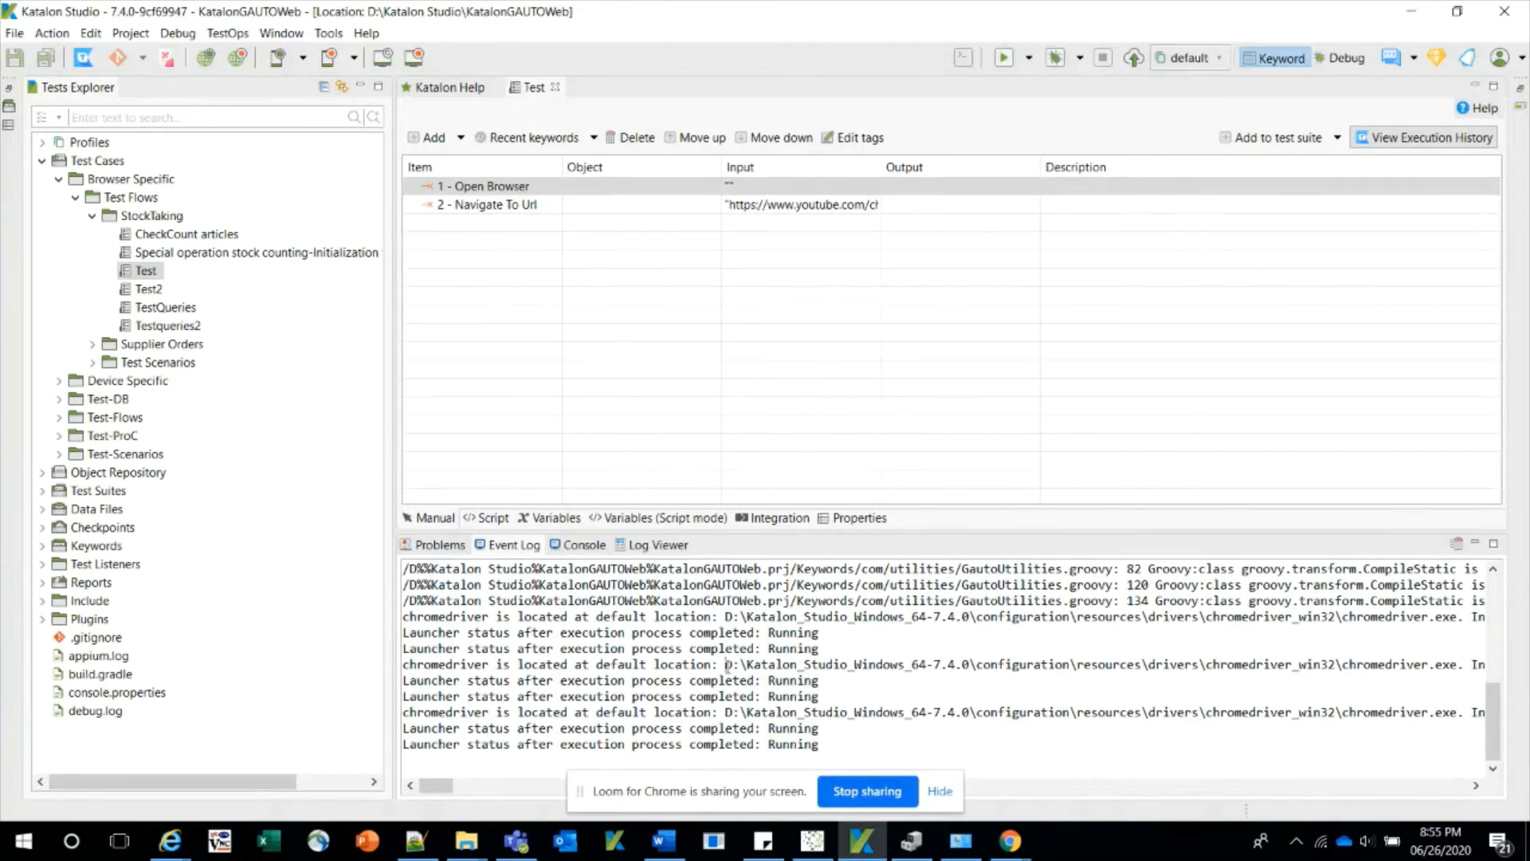
pyautogui.moveTo(727, 664); pyautogui.dragTo(1344, 668)
pyautogui.hotkey('ctrl', 'c')
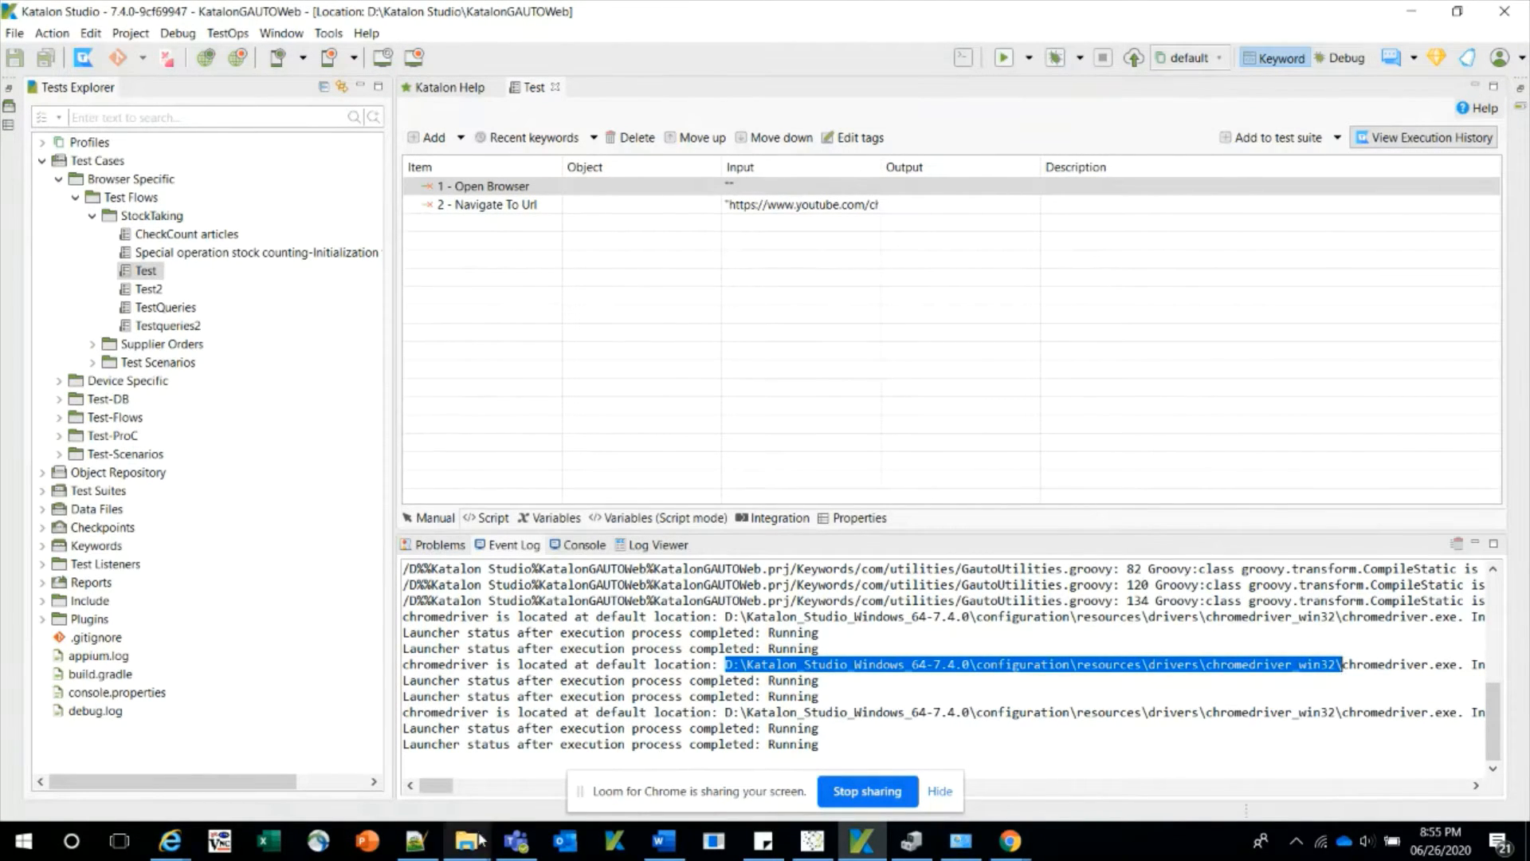
# - Switch to the drivers window in File Explorer, go to the copied chromedriver_win32 path and select chromedriver.exe
pyautogui.moveTo(472, 847)
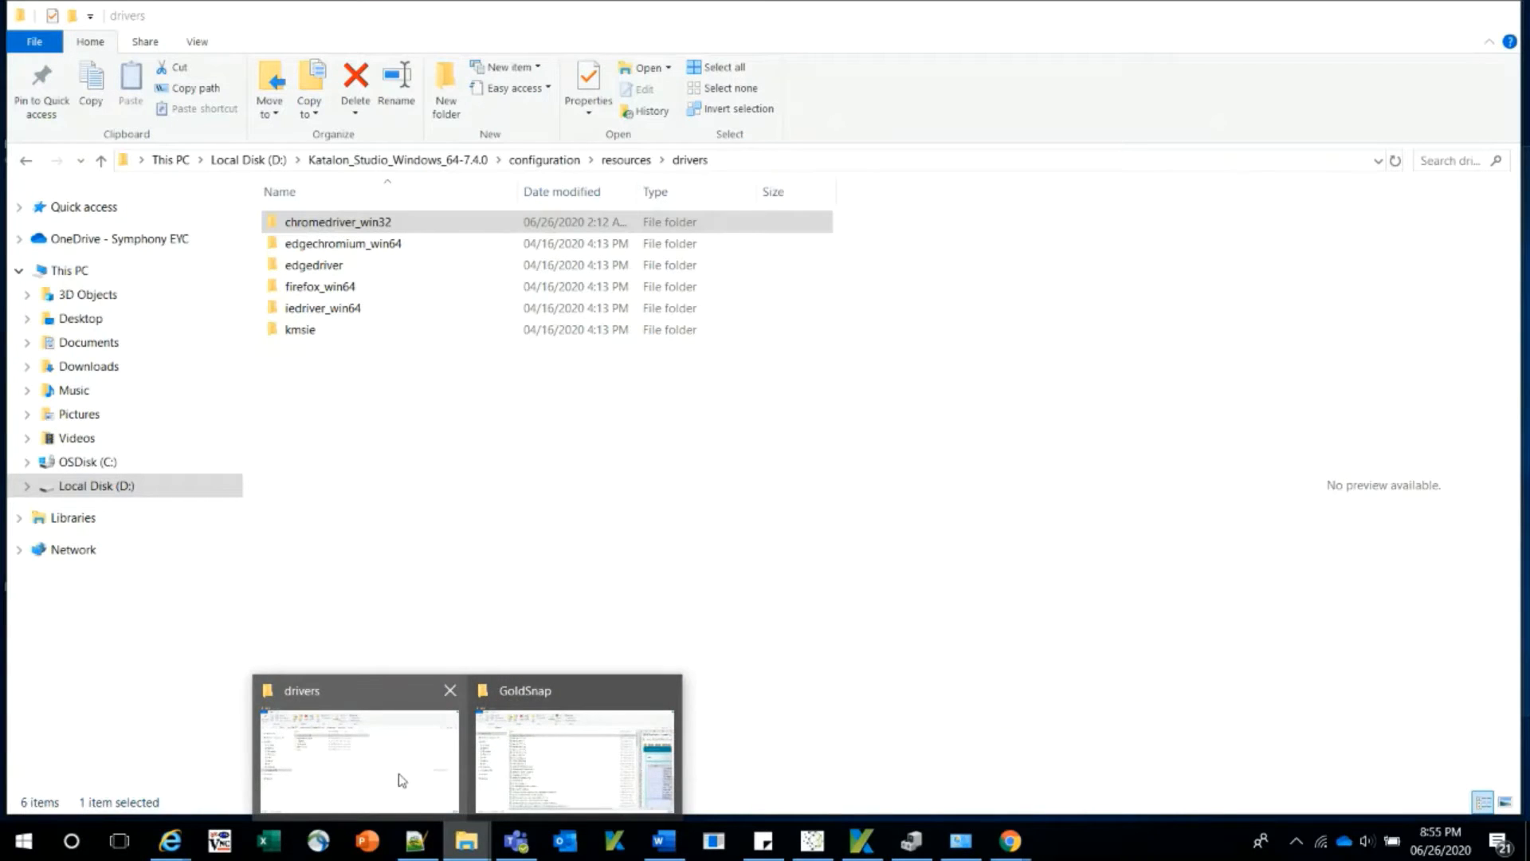
pyautogui.click(401, 780)
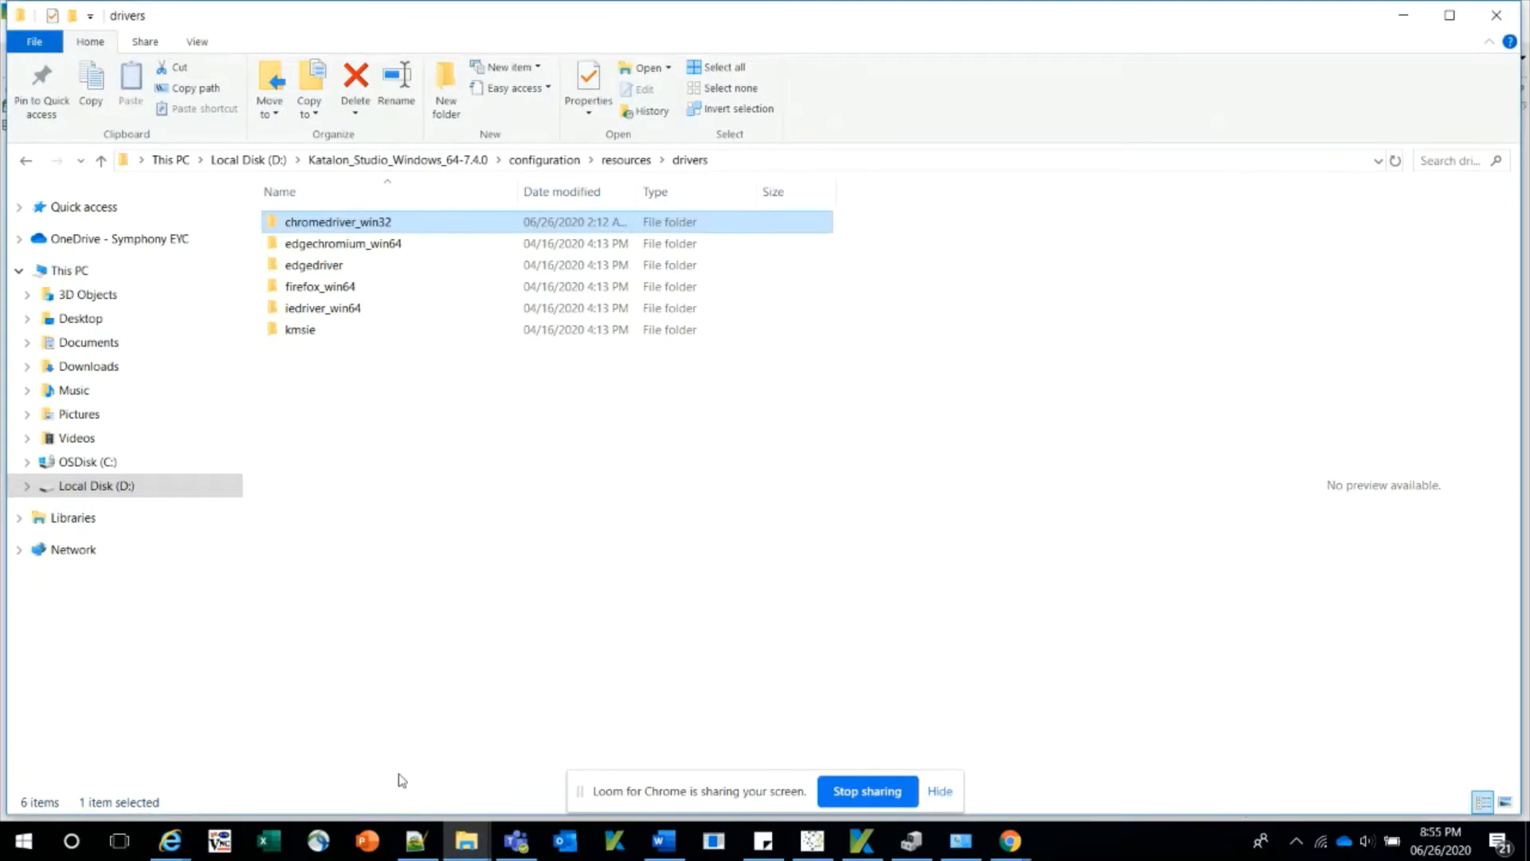
pyautogui.click(729, 162)
pyautogui.hotkey('ctrl', 'v')
pyautogui.press('Return')
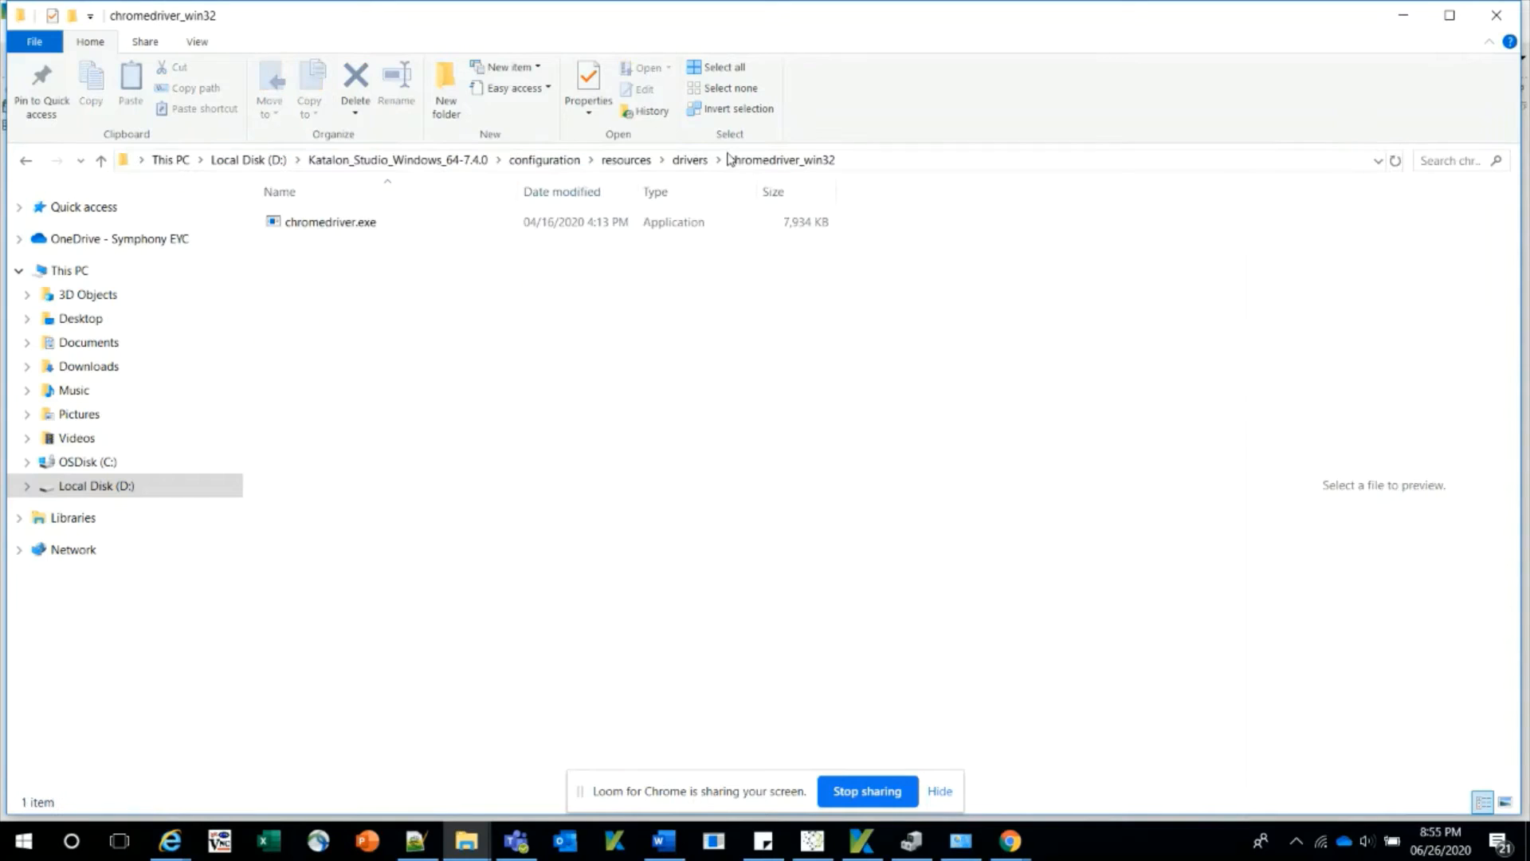
pyautogui.click(324, 227)
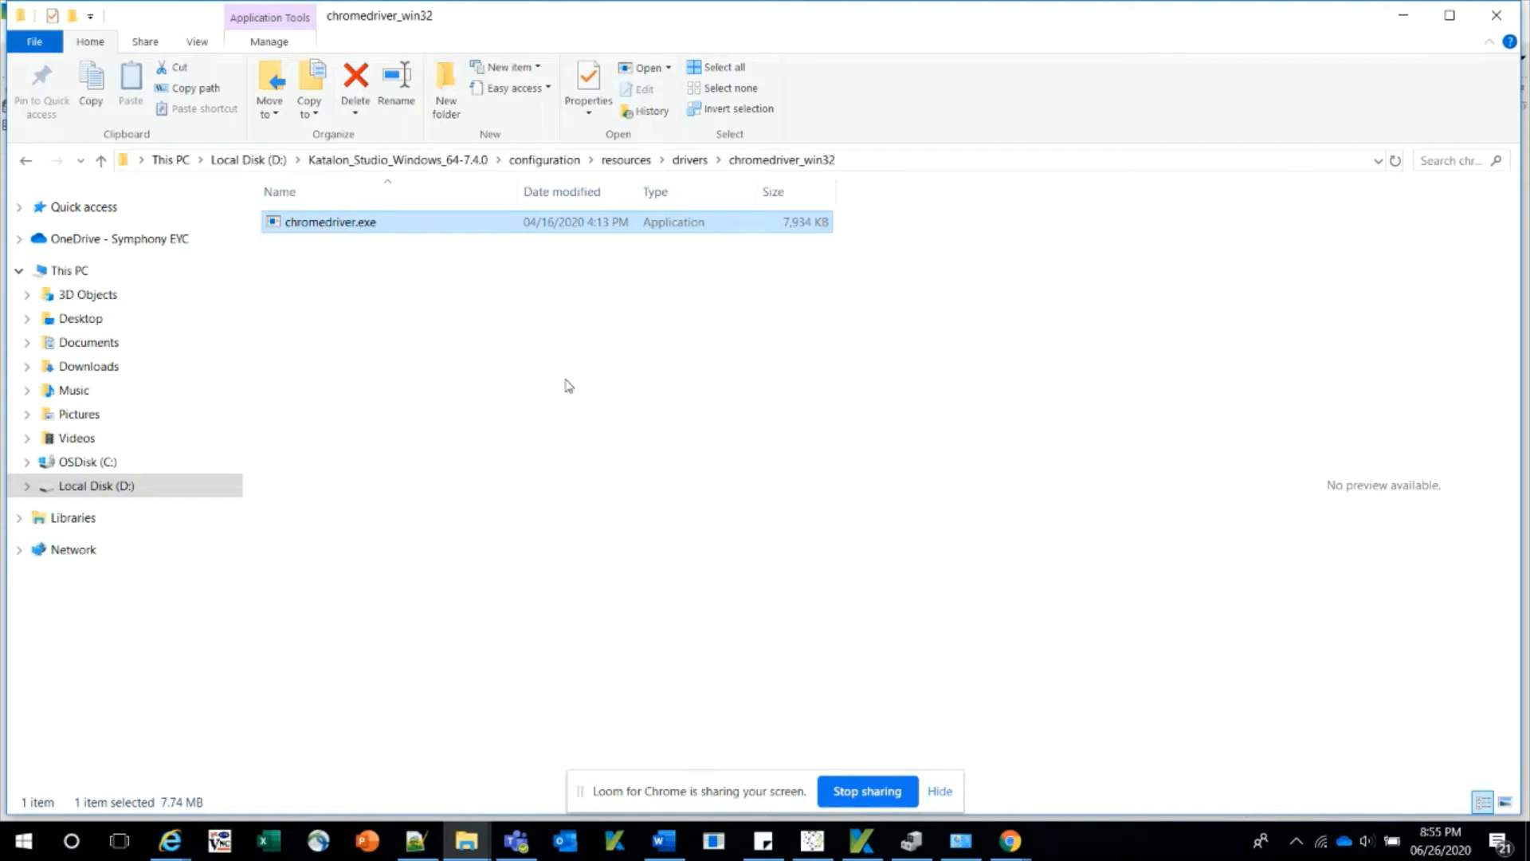
# - Switch to Chrome and open the About Google Chrome page to check the installed browser version
pyautogui.click(1009, 840)
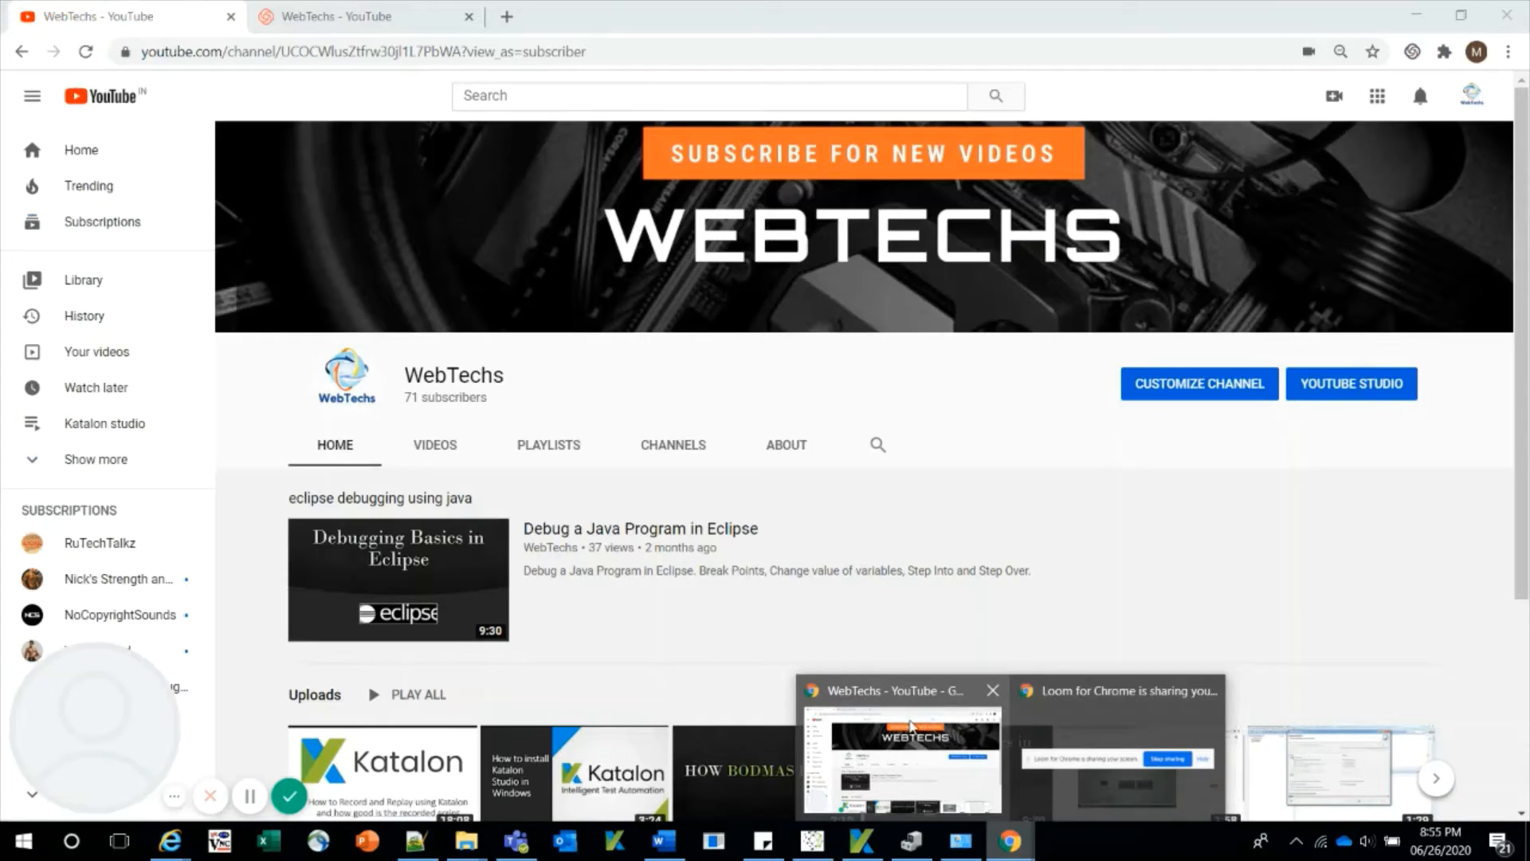
pyautogui.click(916, 731)
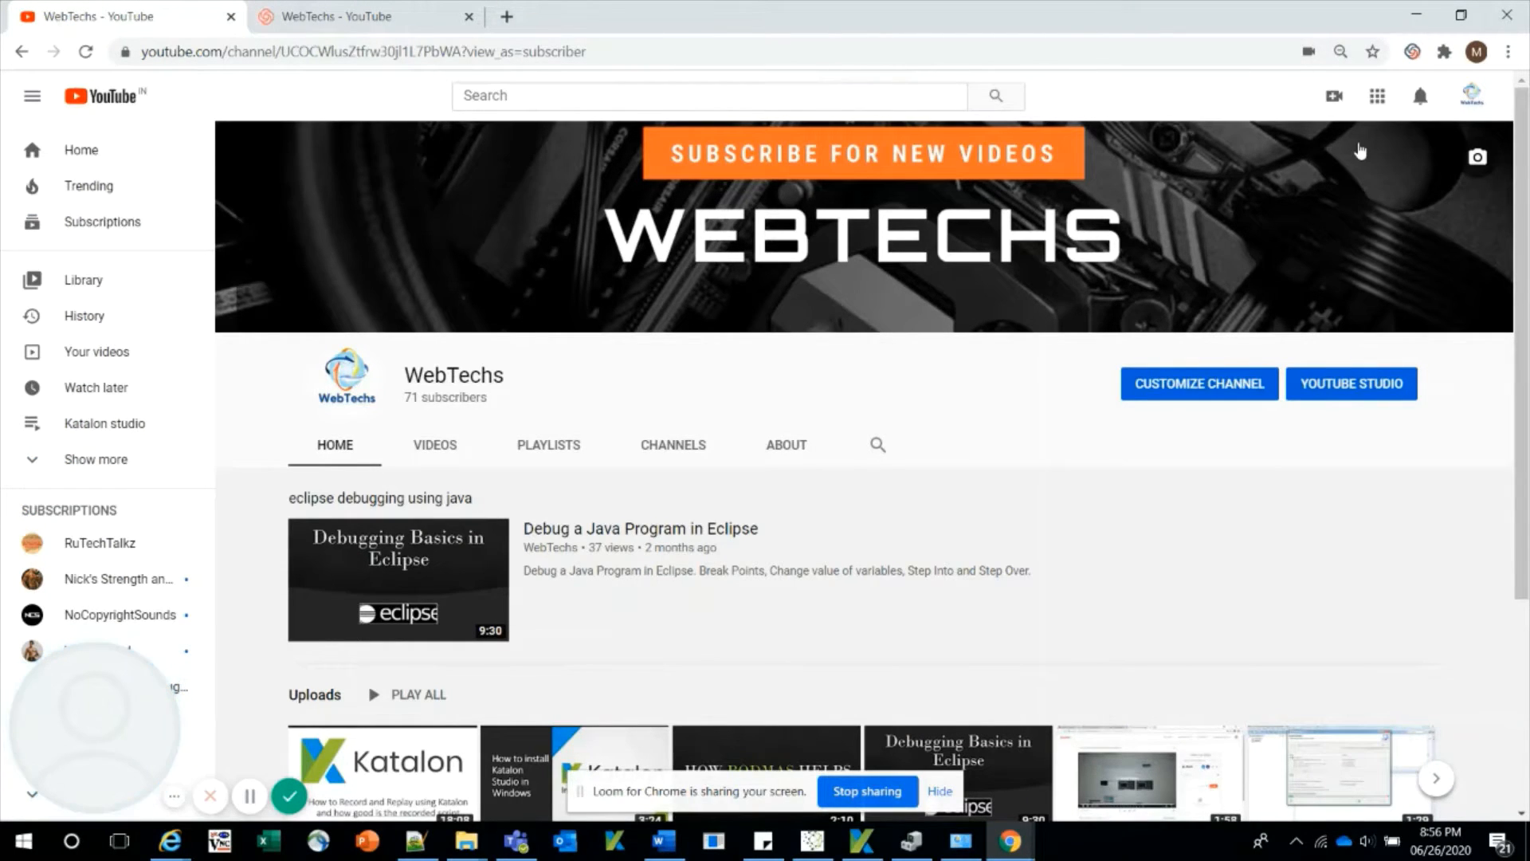
pyautogui.click(1509, 51)
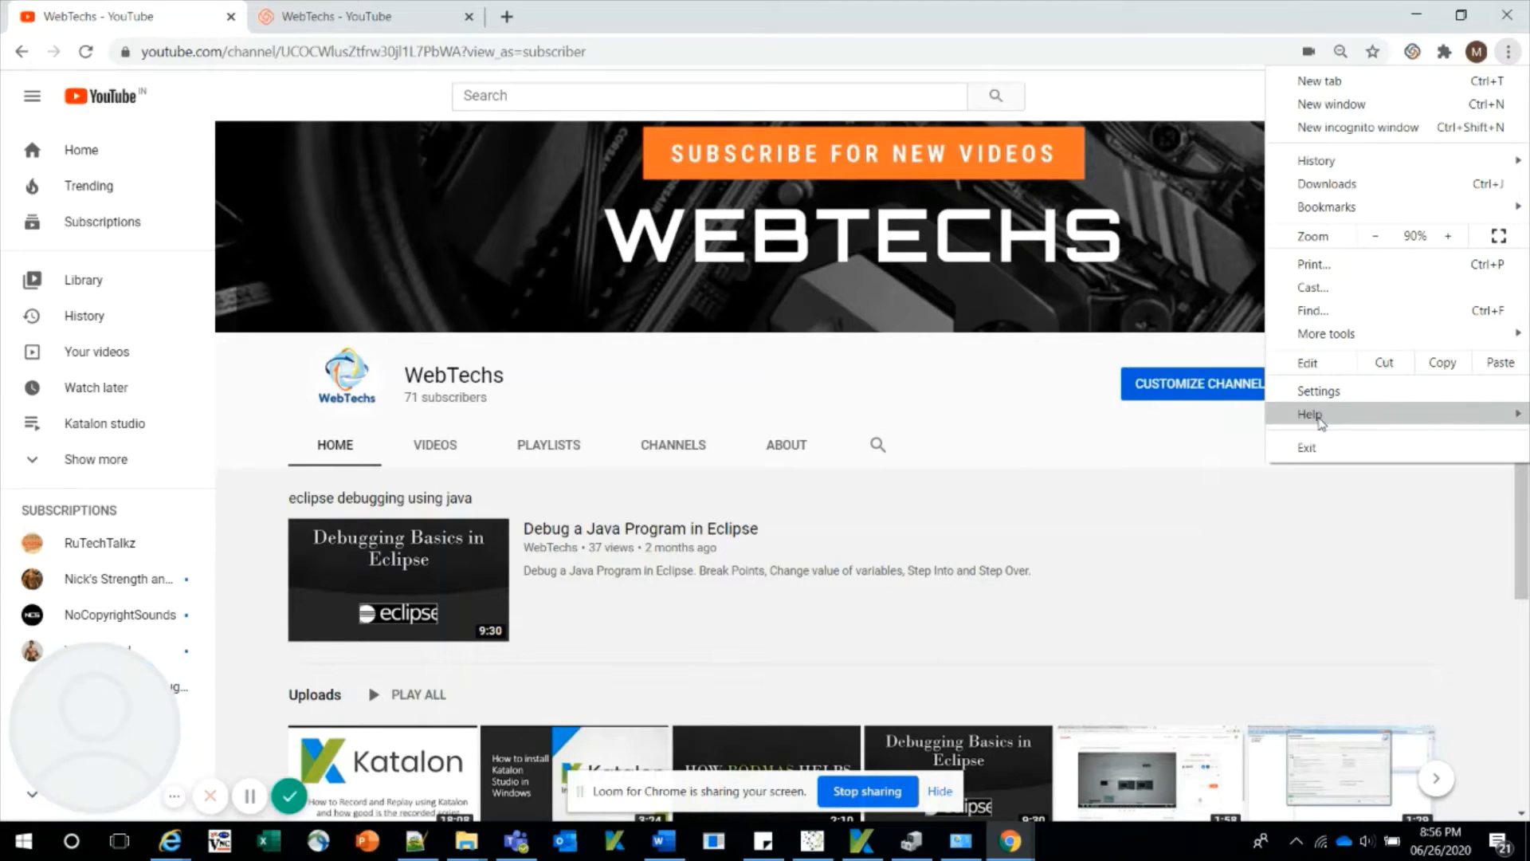
pyautogui.moveTo(1319, 421)
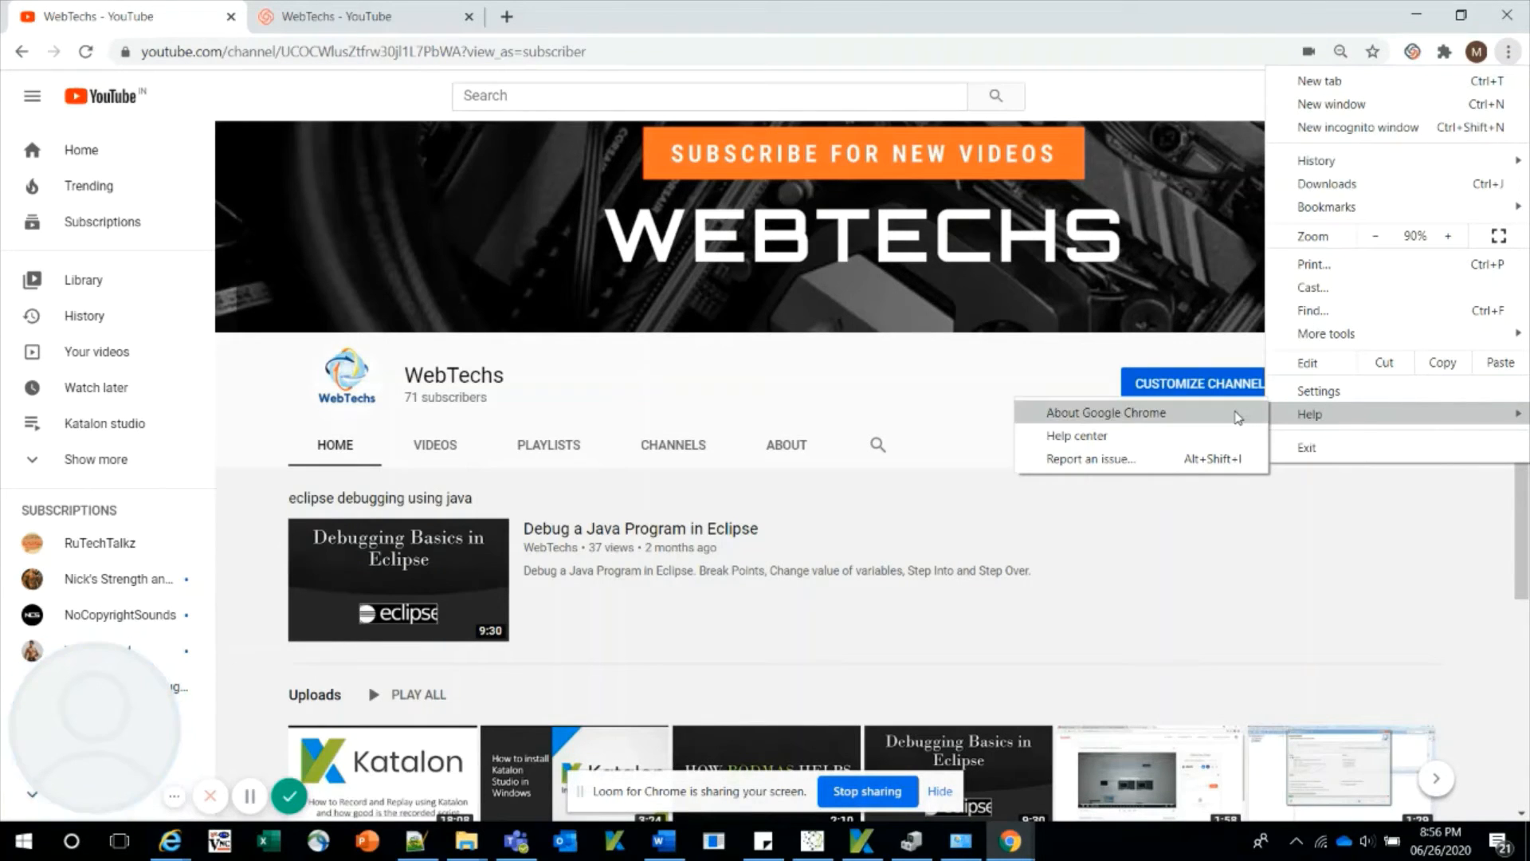
pyautogui.click(1240, 414)
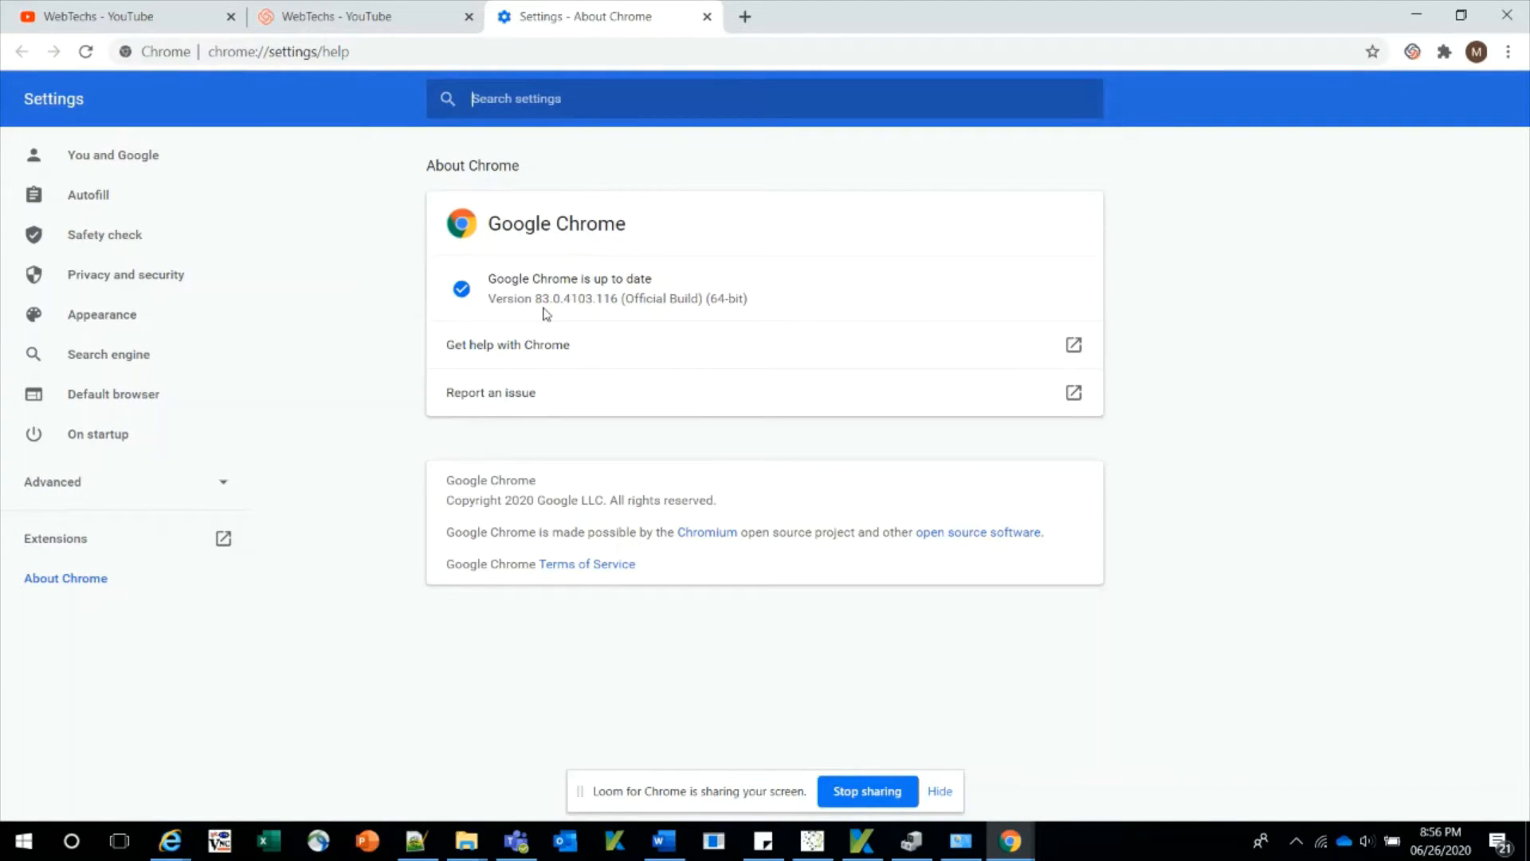
pyautogui.click(416, 841)
pyautogui.click(415, 102)
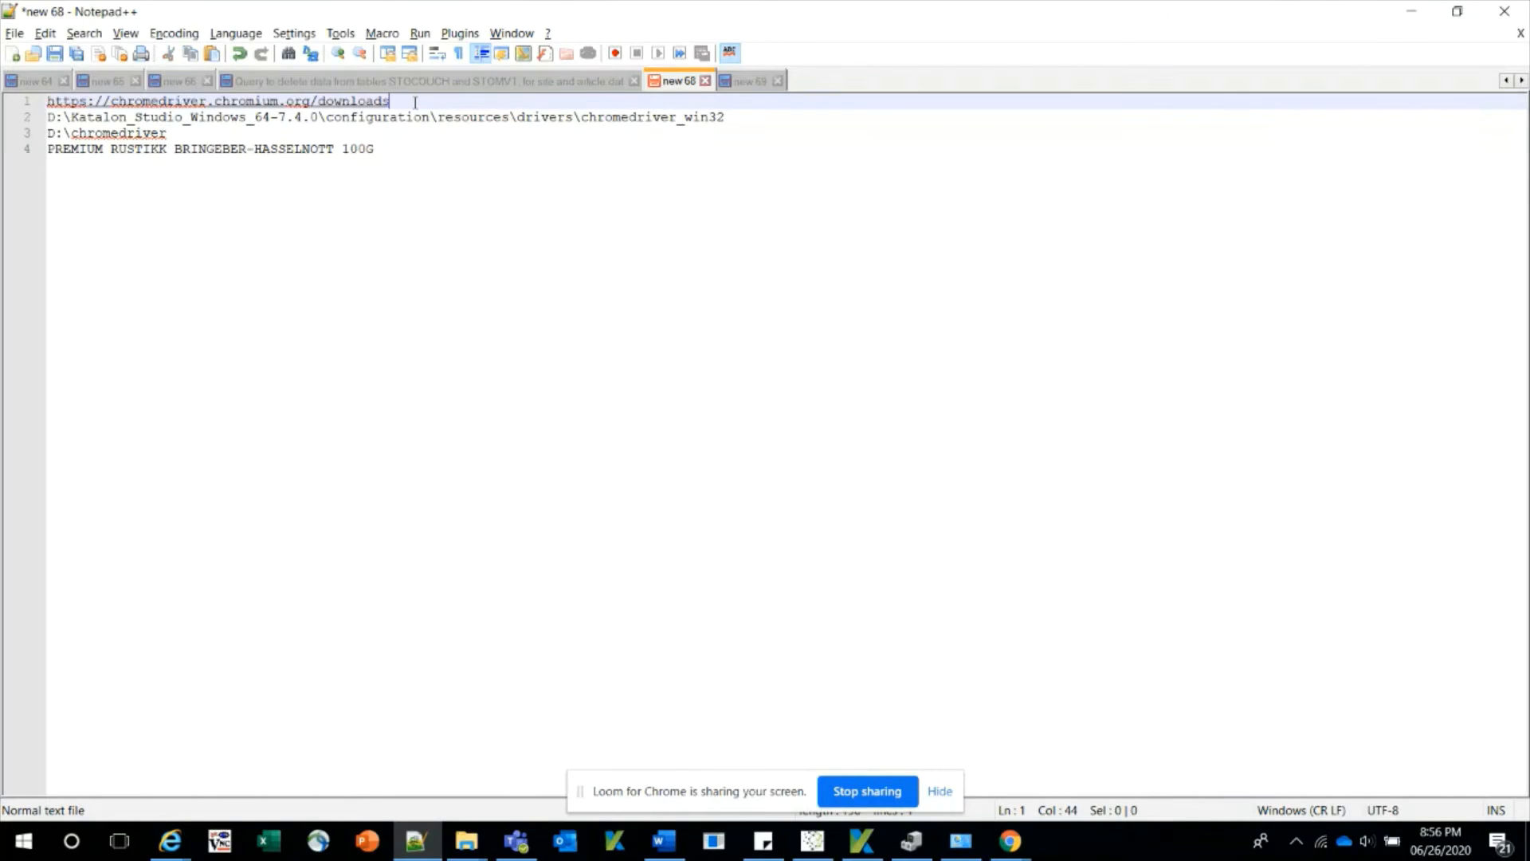
pyautogui.hotkey('shift', 'Home')
pyautogui.hotkey('ctrl', 'c')
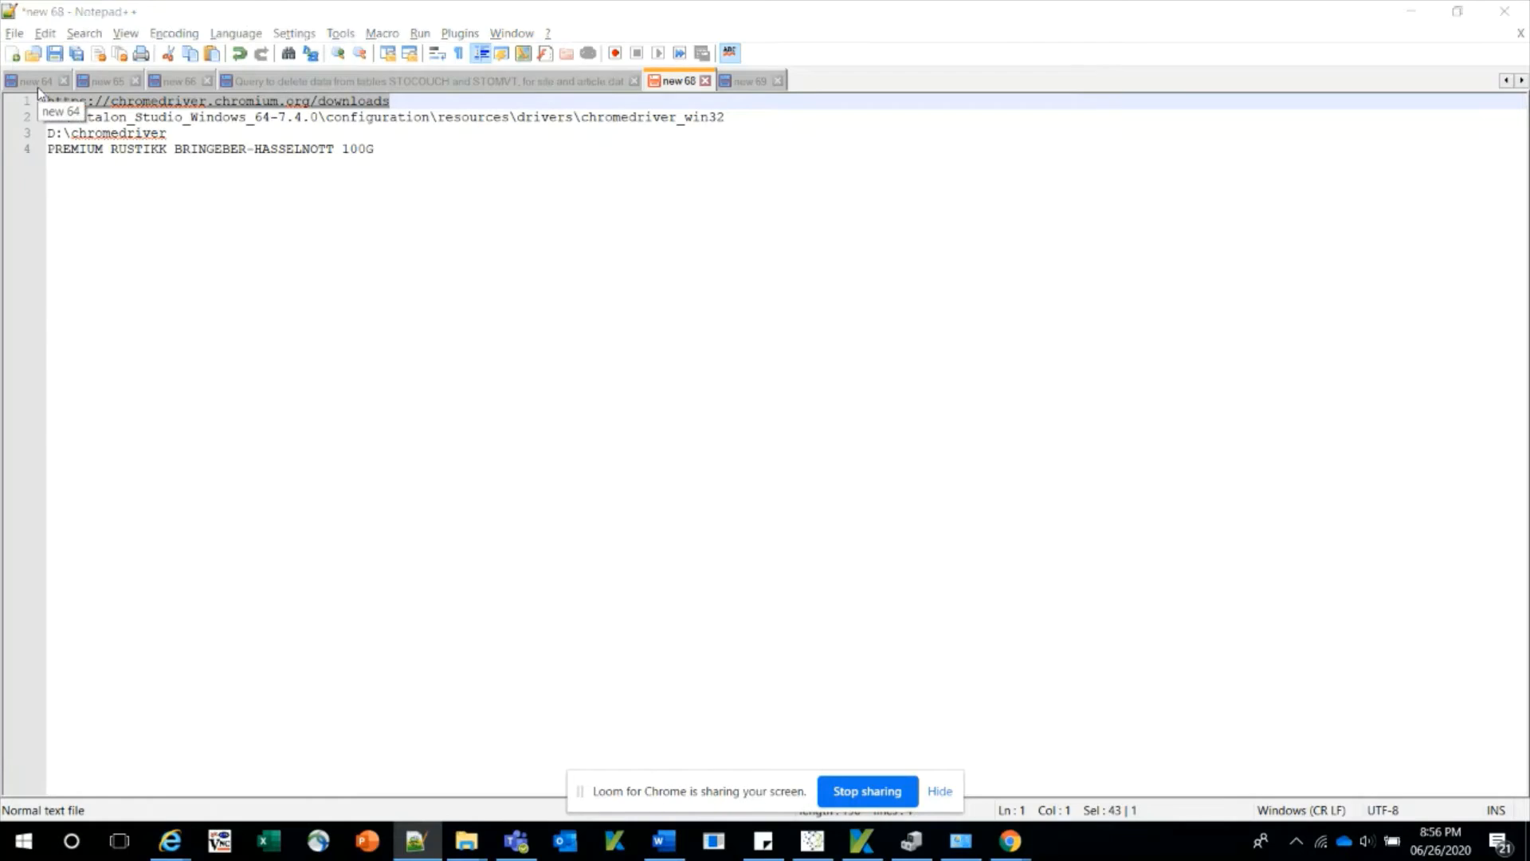
# - Return to Chrome and load the copied ChromeDriver downloads URL in a new tab
pyautogui.hotkey('alt', 'Tab')
pyautogui.click(745, 17)
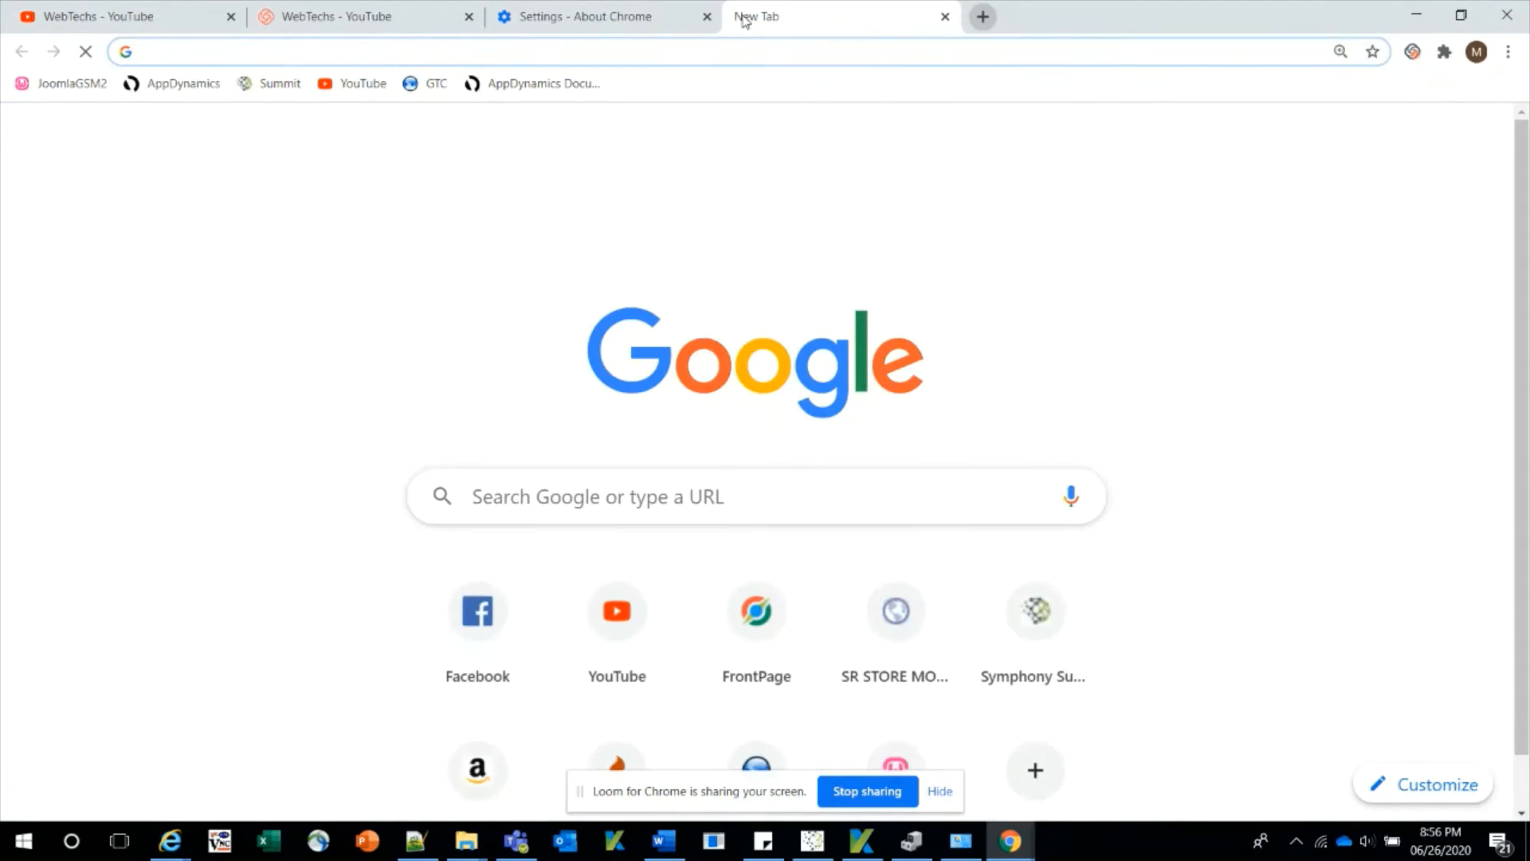
pyautogui.hotkey('ctrl', 'v')
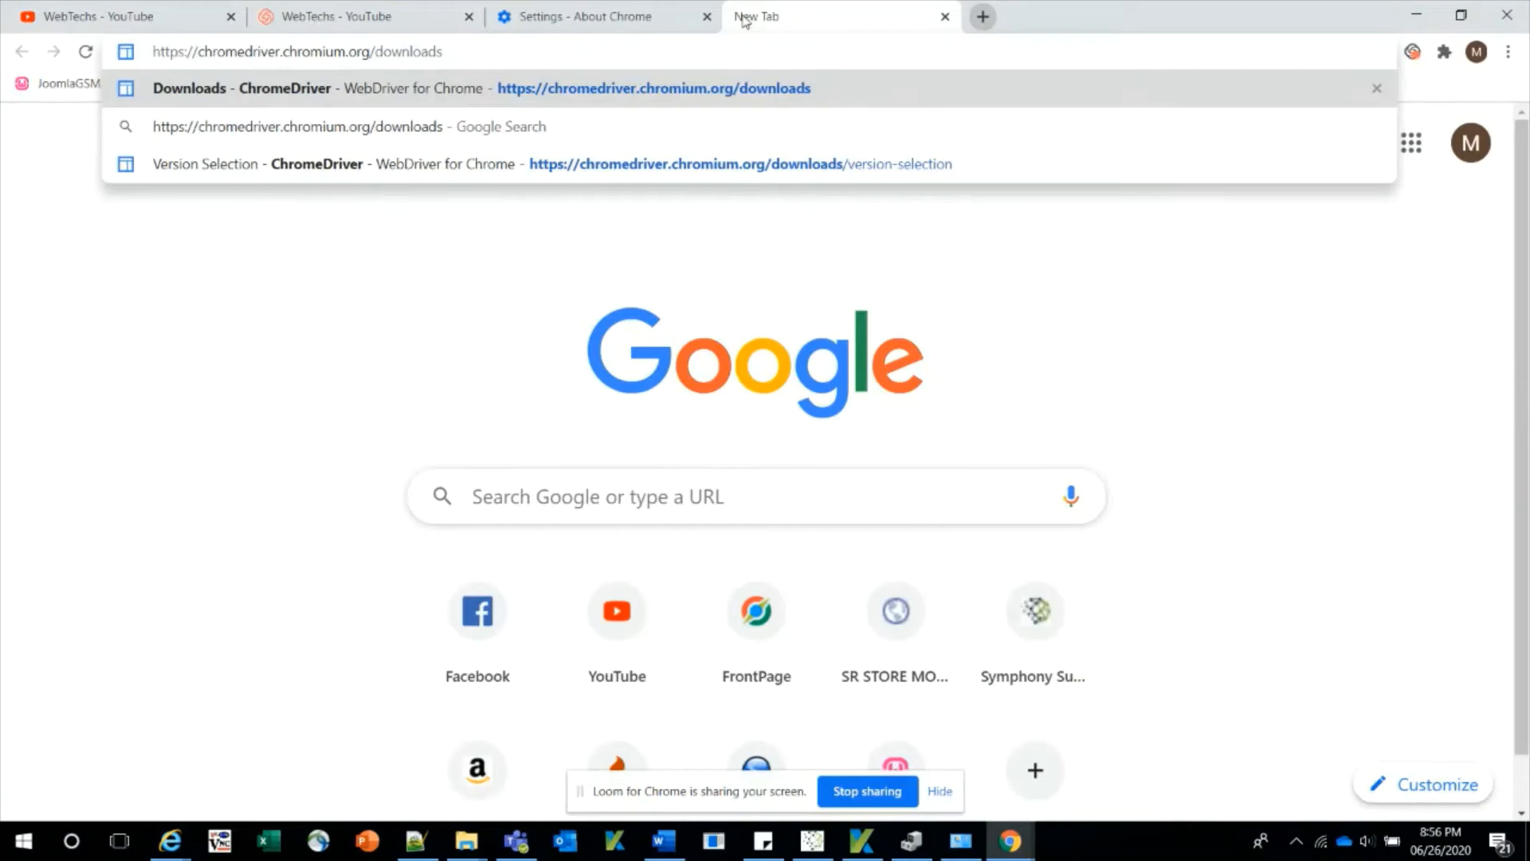
pyautogui.press('Return')
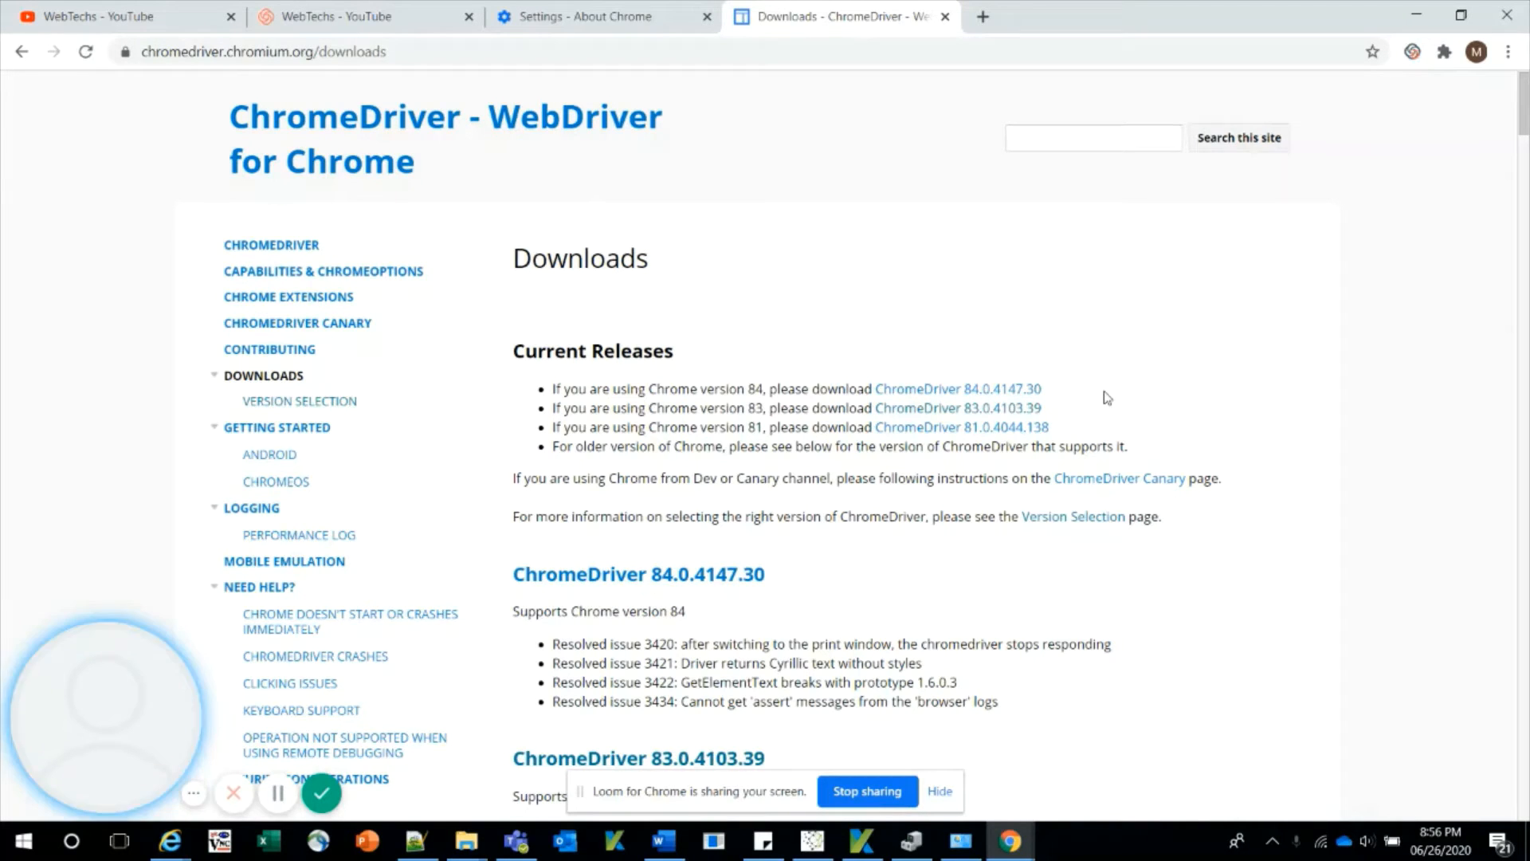
# - Open the ChromeDriver 83.0.4103.39 release link in a new tab and show its file index
pyautogui.rightClick(1006, 416)
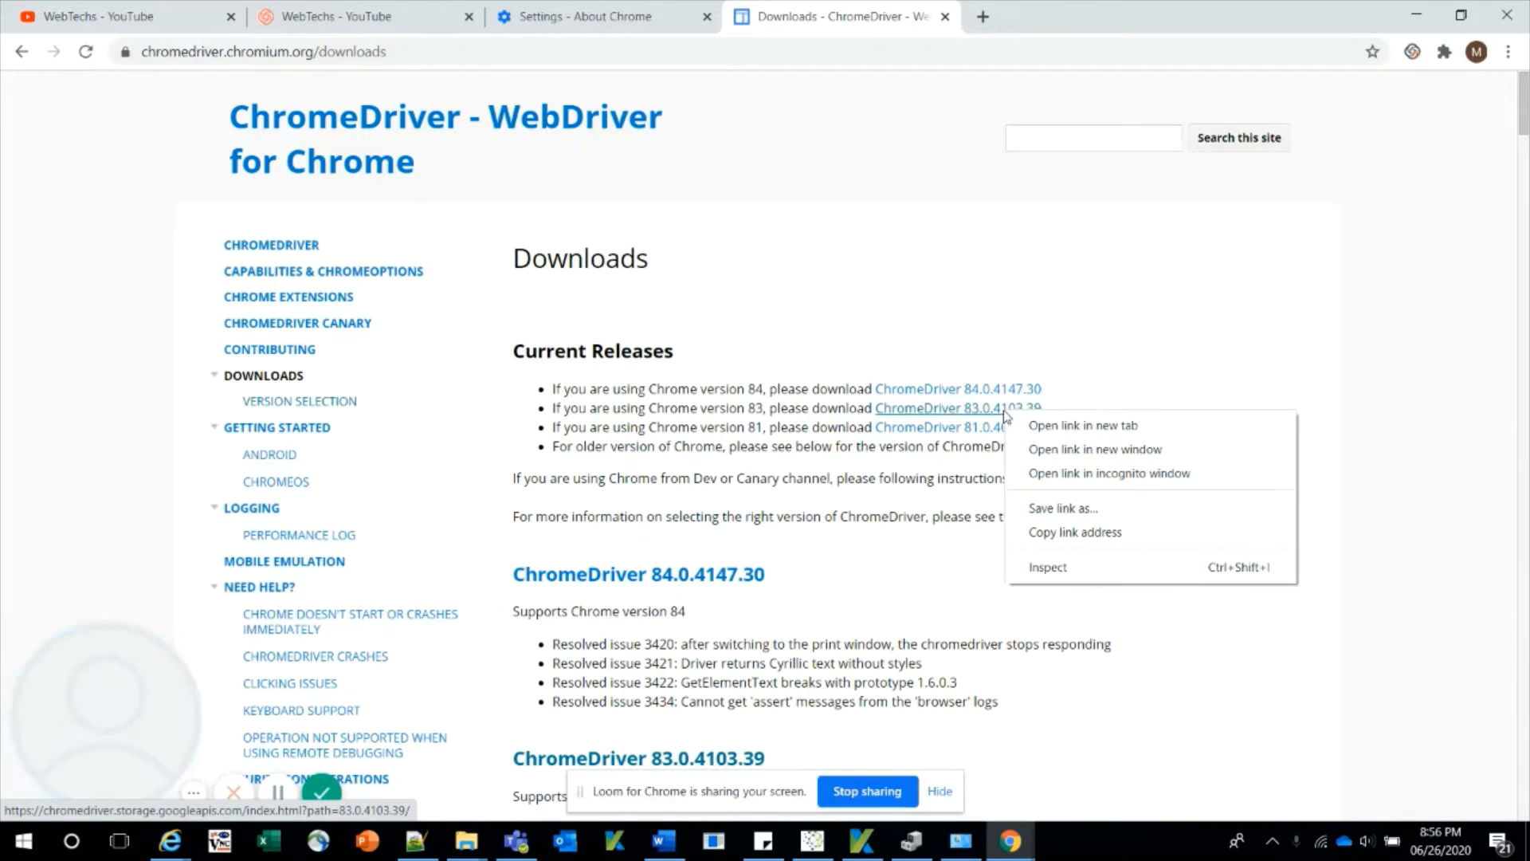
pyautogui.click(1025, 427)
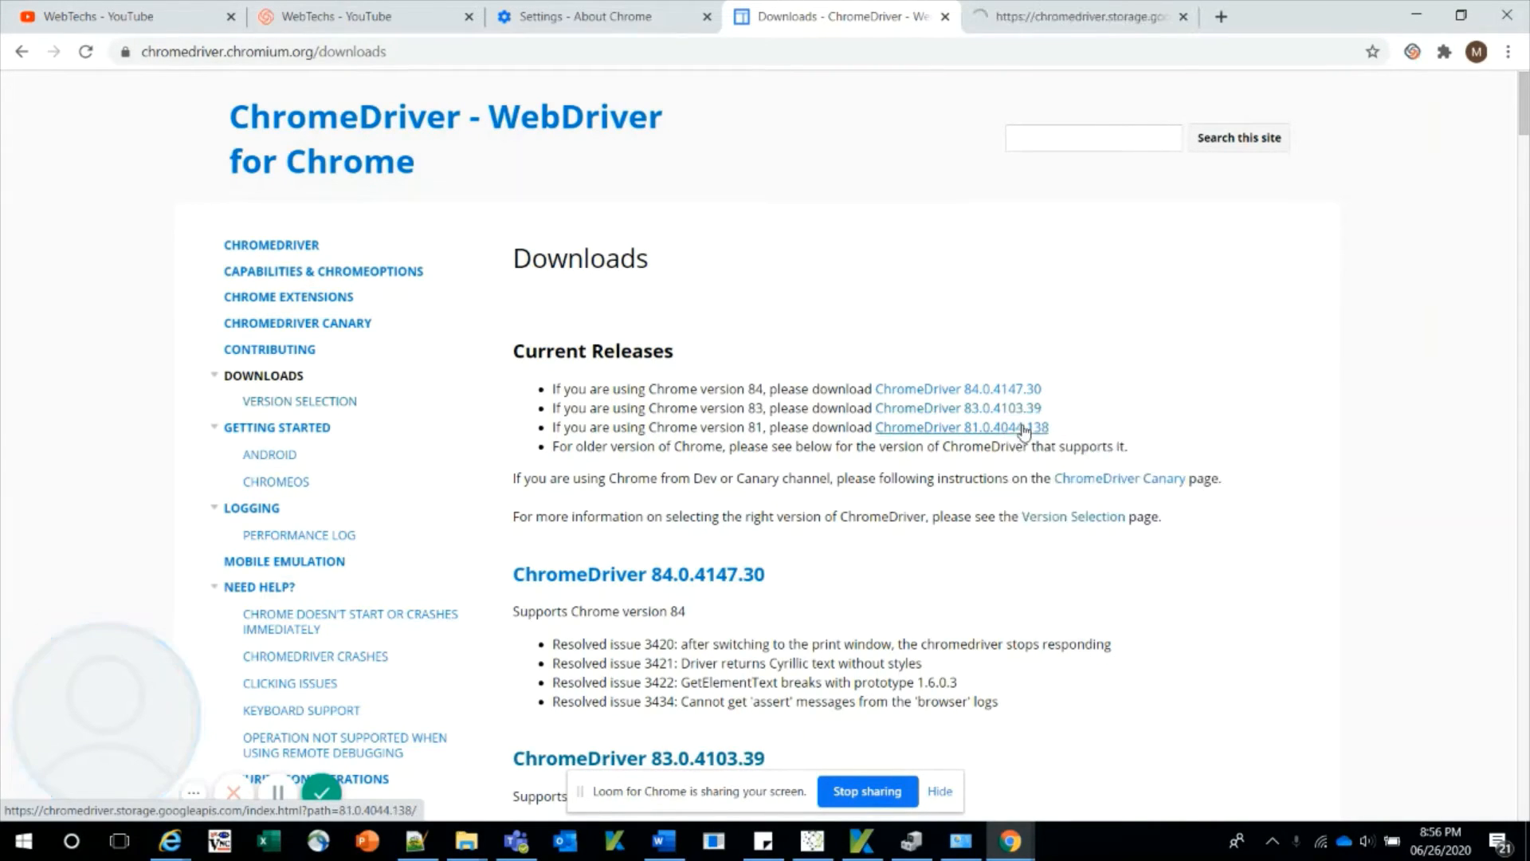
pyautogui.click(1070, 16)
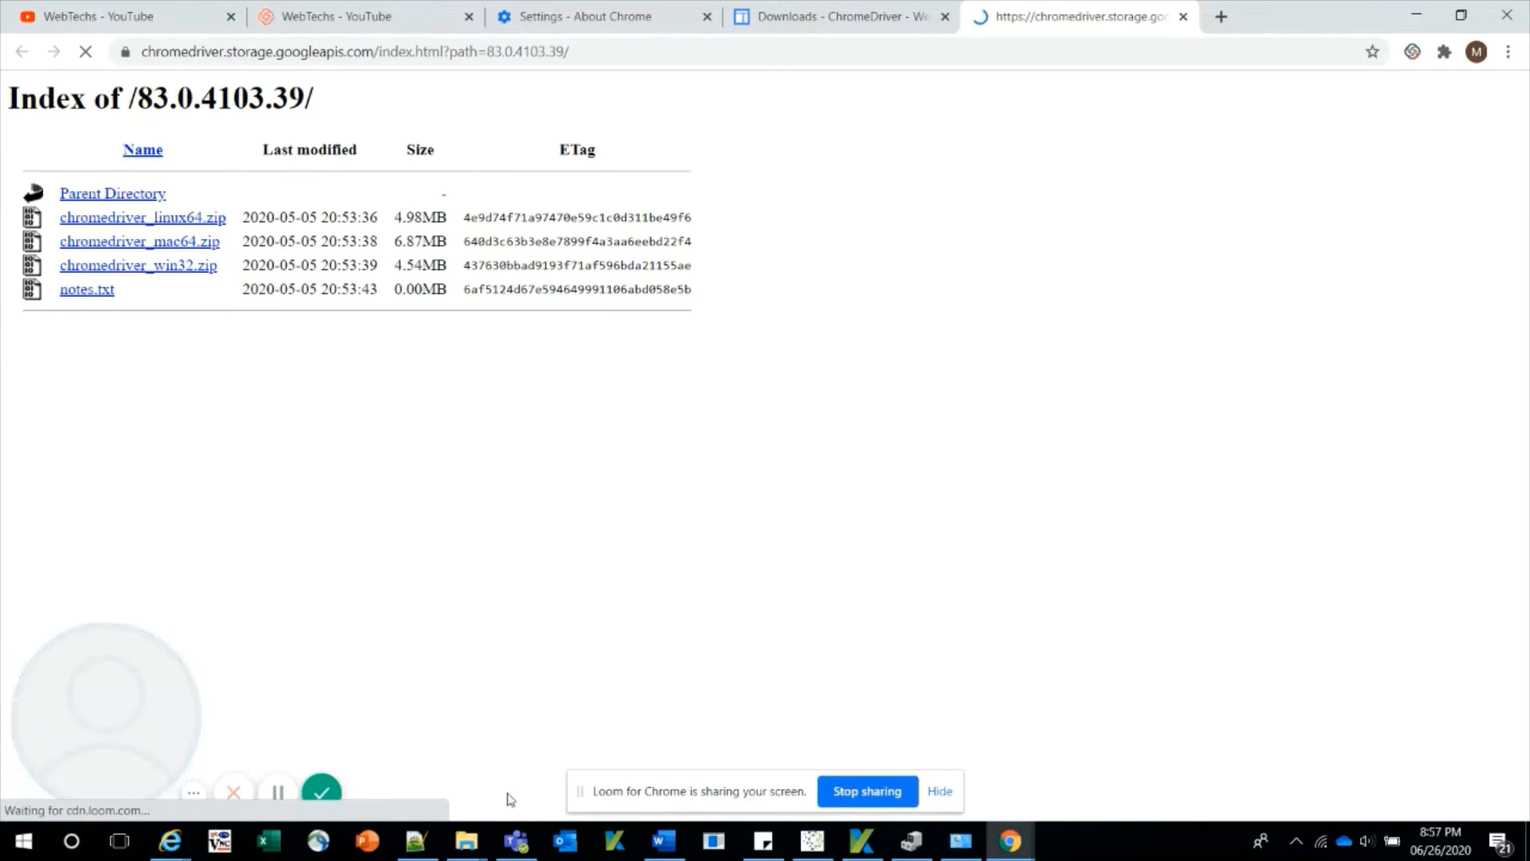
# - Switch to File Explorer and review the chromedriver_win32 folder path and the chromedriver.exe file that needs replacing
pyautogui.moveTo(467, 850)
pyautogui.click(431, 791)
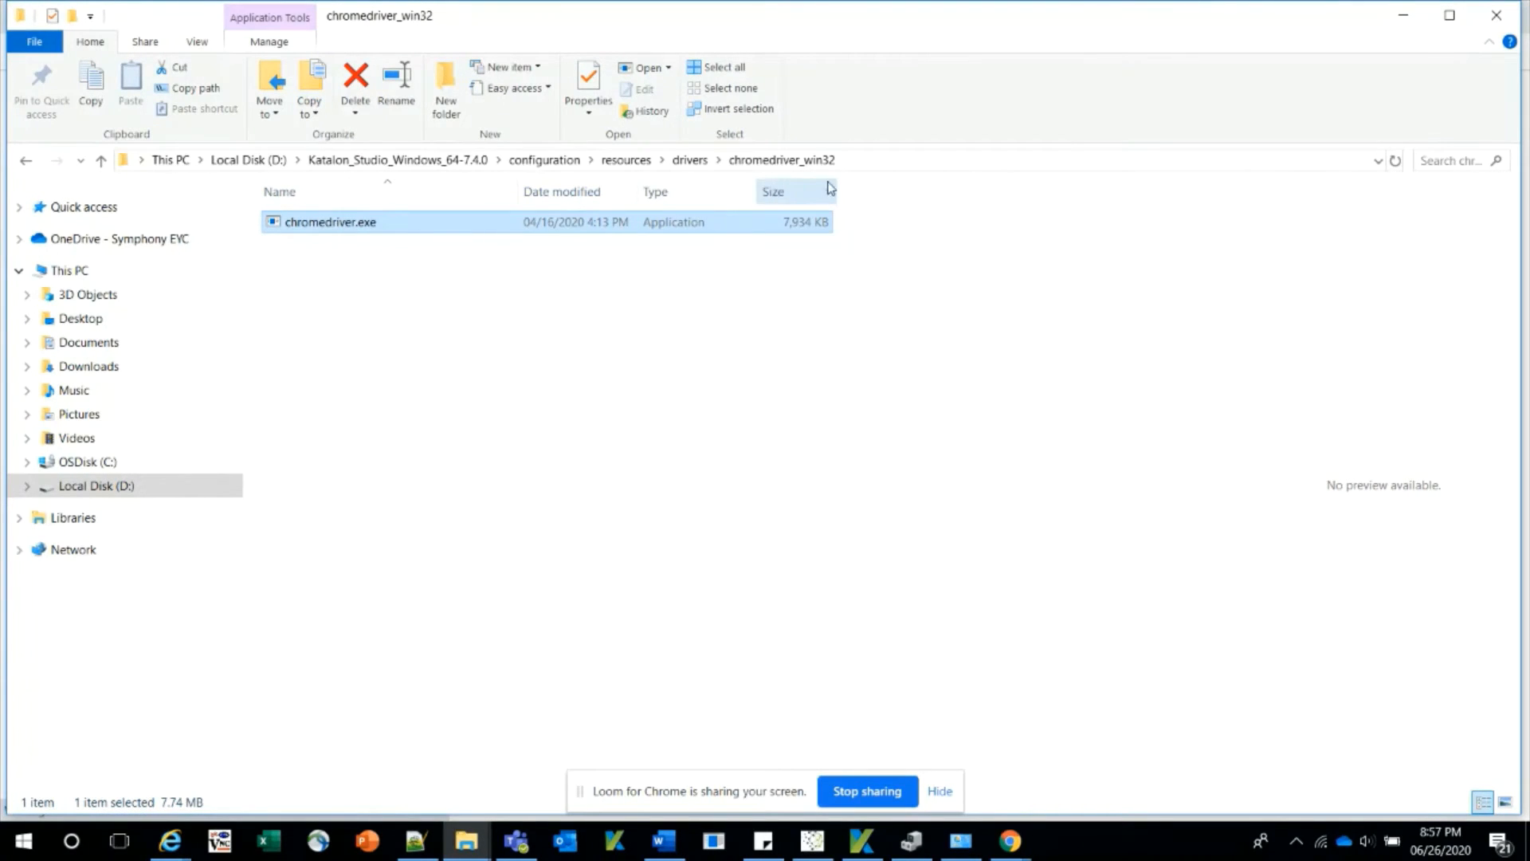
pyautogui.click(848, 167)
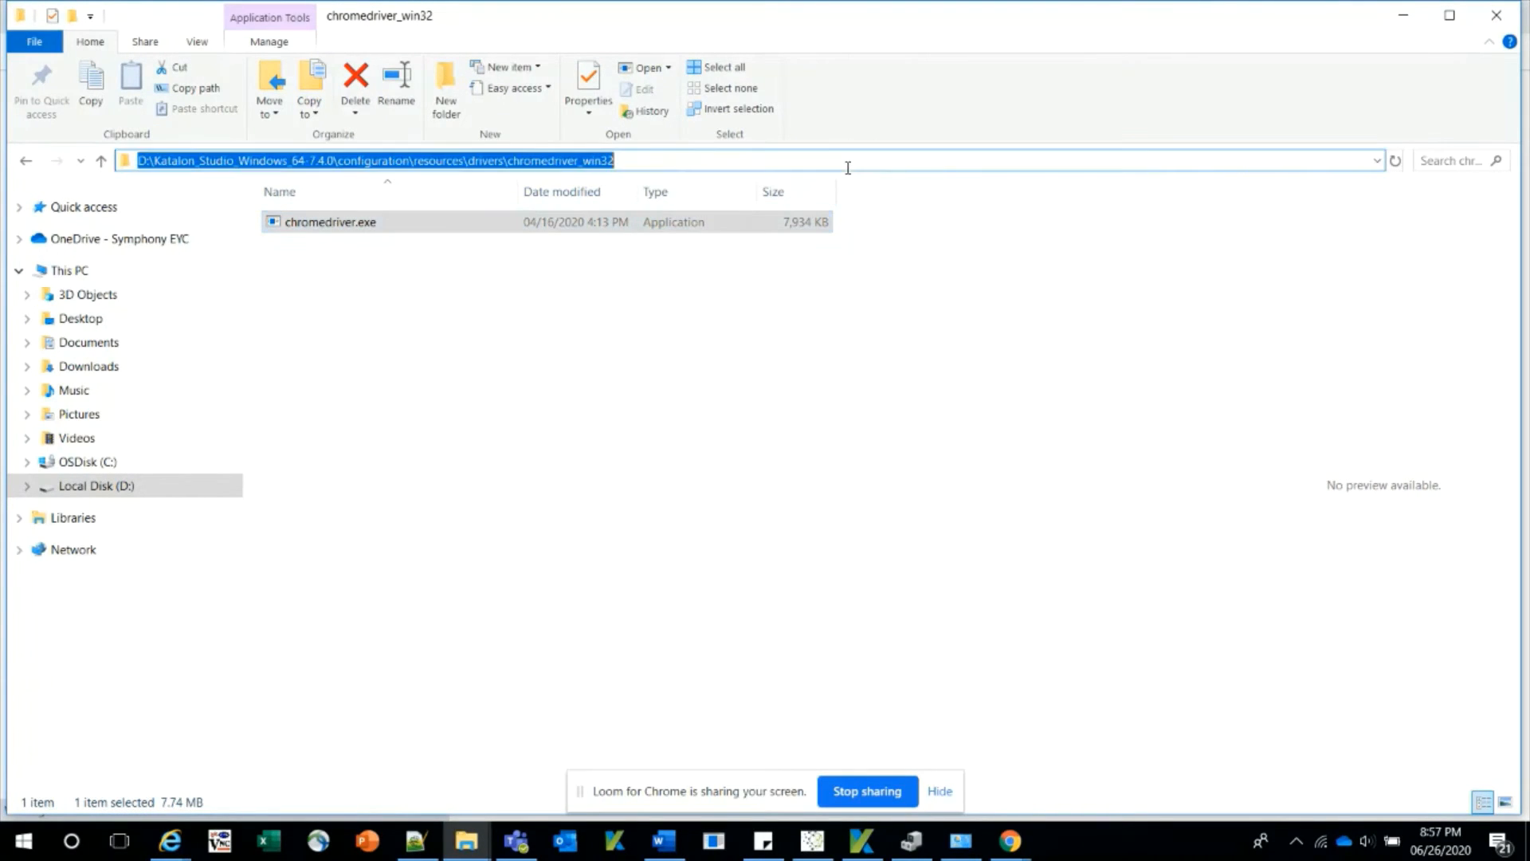
pyautogui.click(420, 349)
pyautogui.click(330, 231)
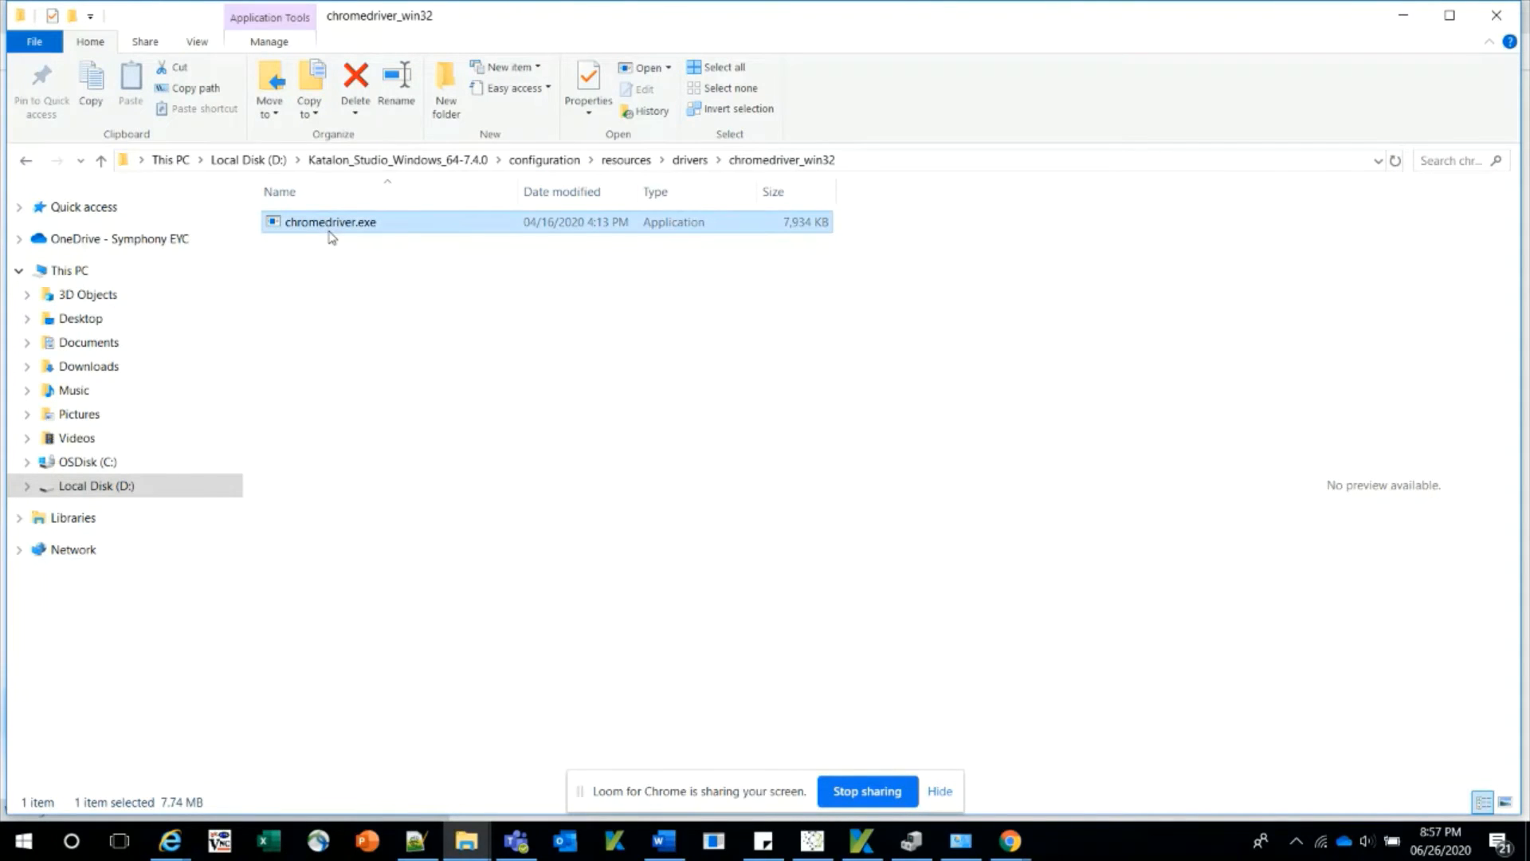
pyautogui.click(372, 292)
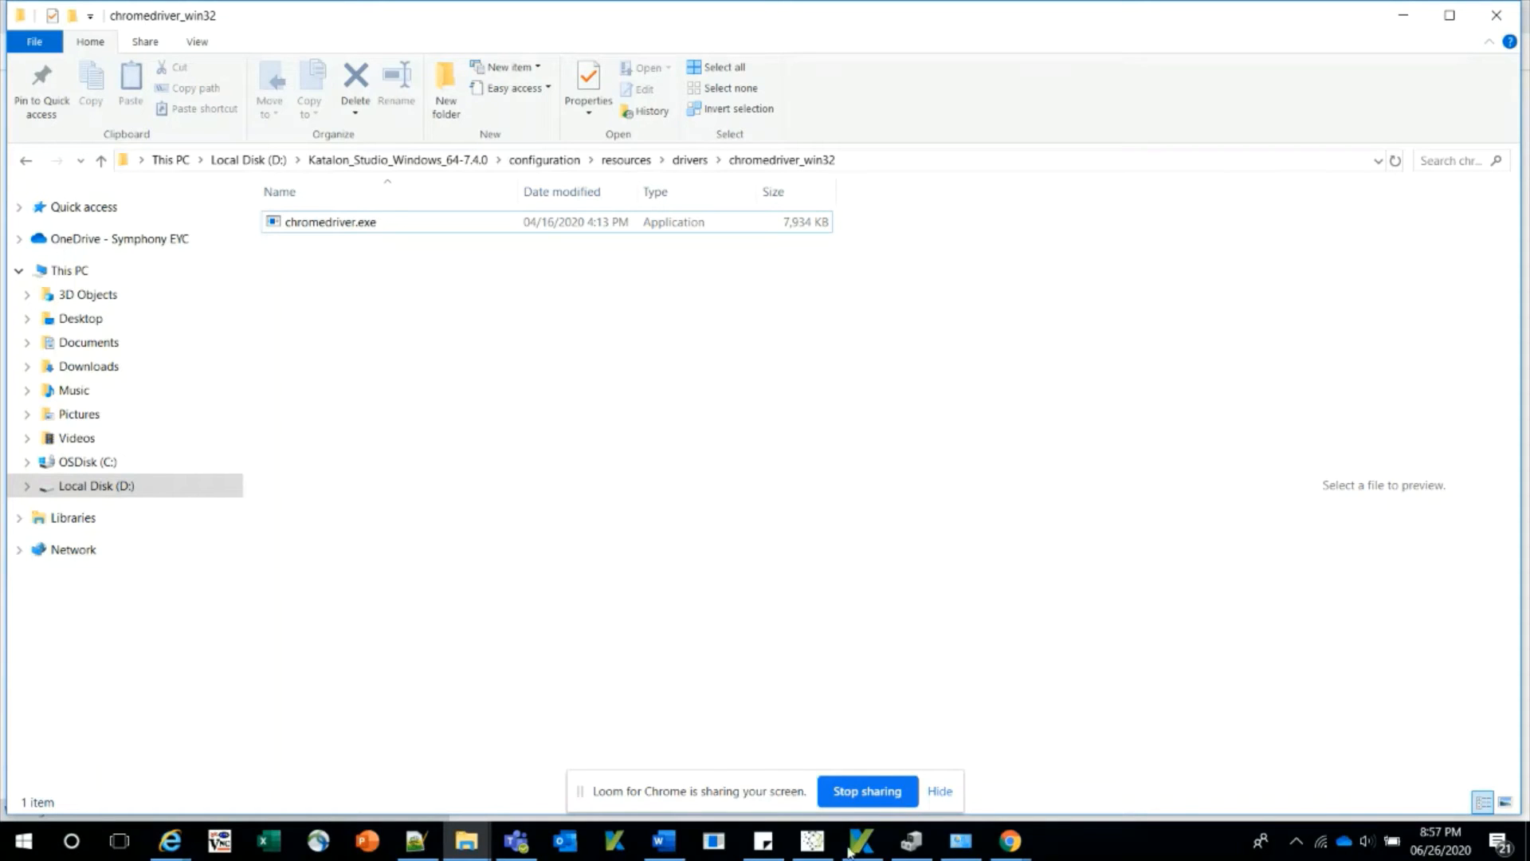
# - Switch to Katalon Studio, run its built-in WebDriver update for Chrome, and finish the update once the driver is replaced
pyautogui.click(865, 749)
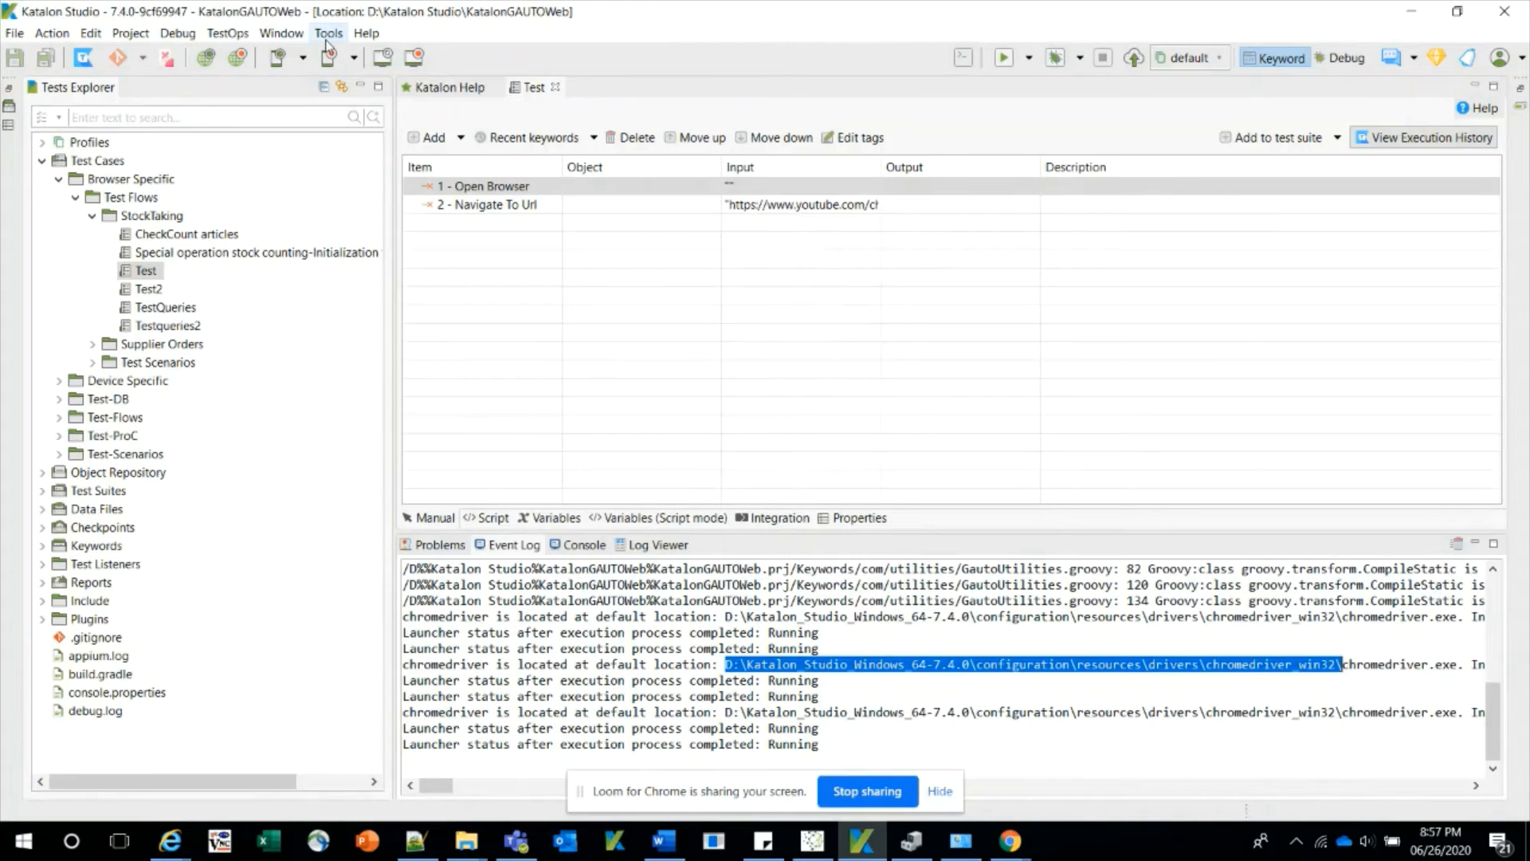
pyautogui.click(328, 36)
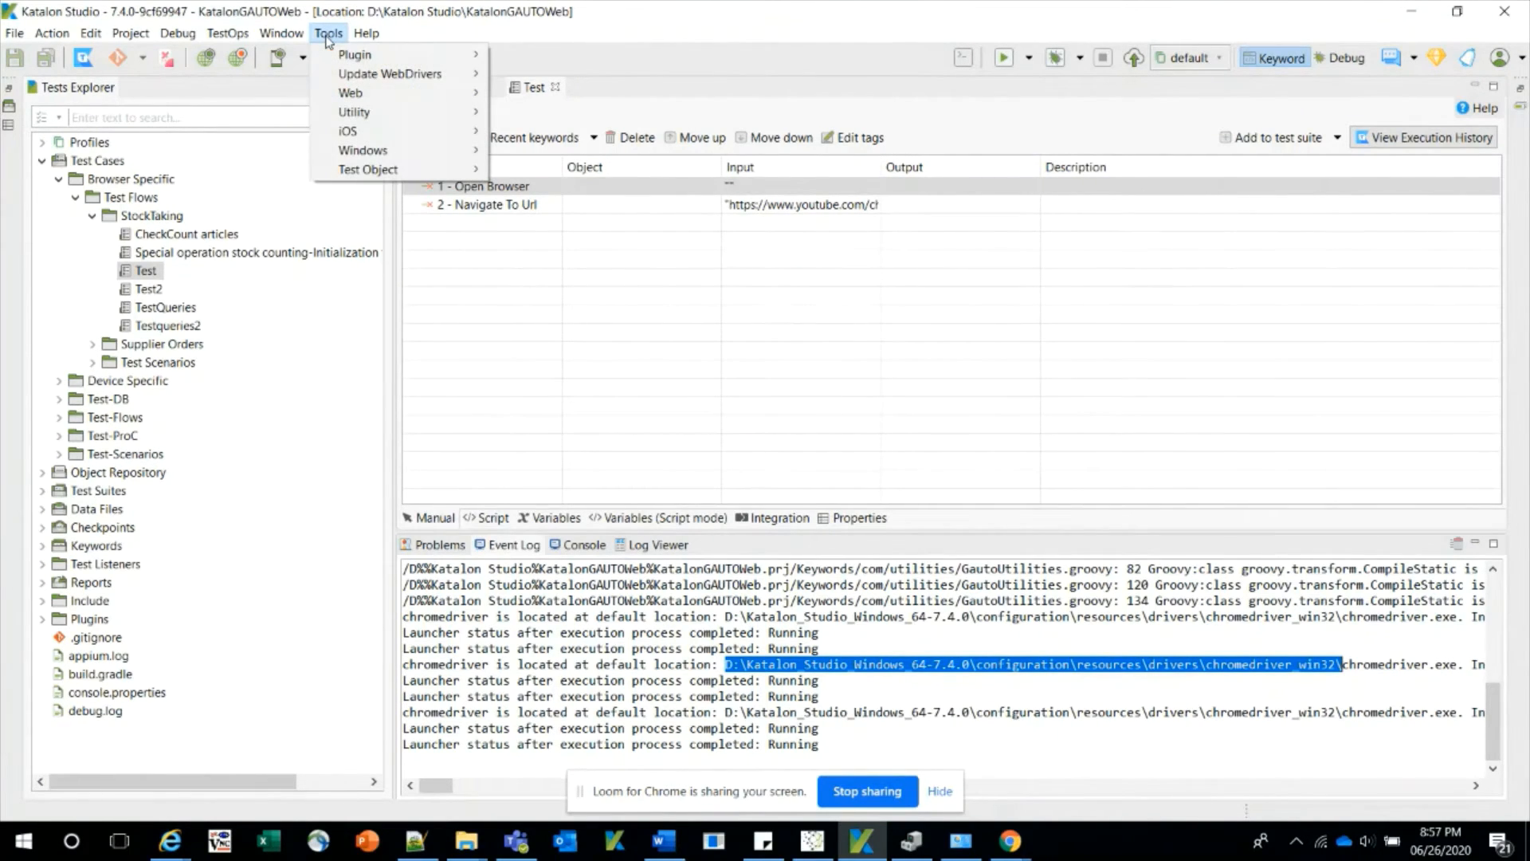
pyautogui.moveTo(393, 84)
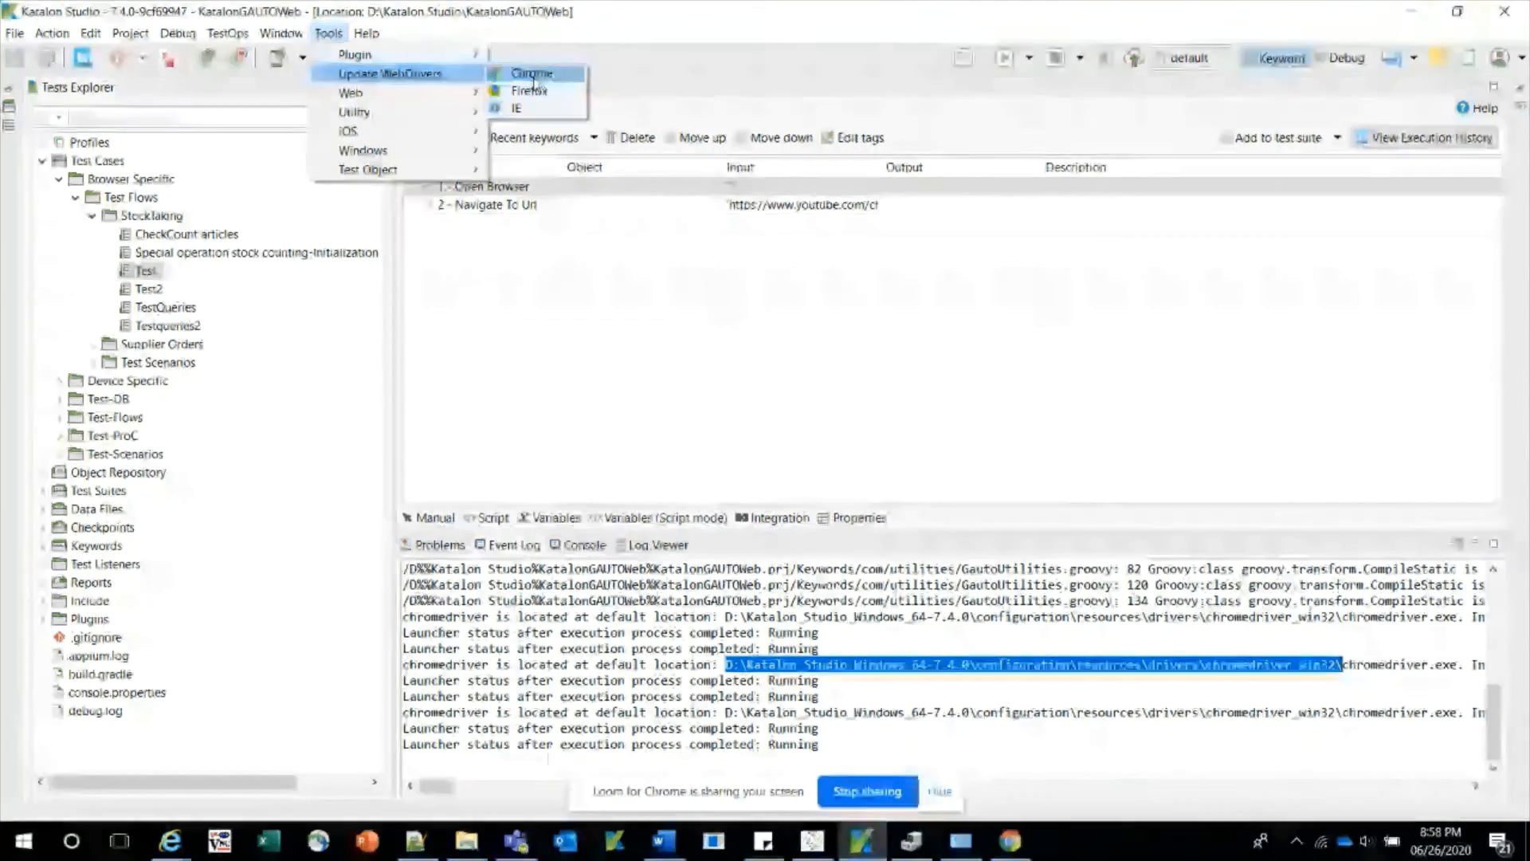
pyautogui.click(532, 73)
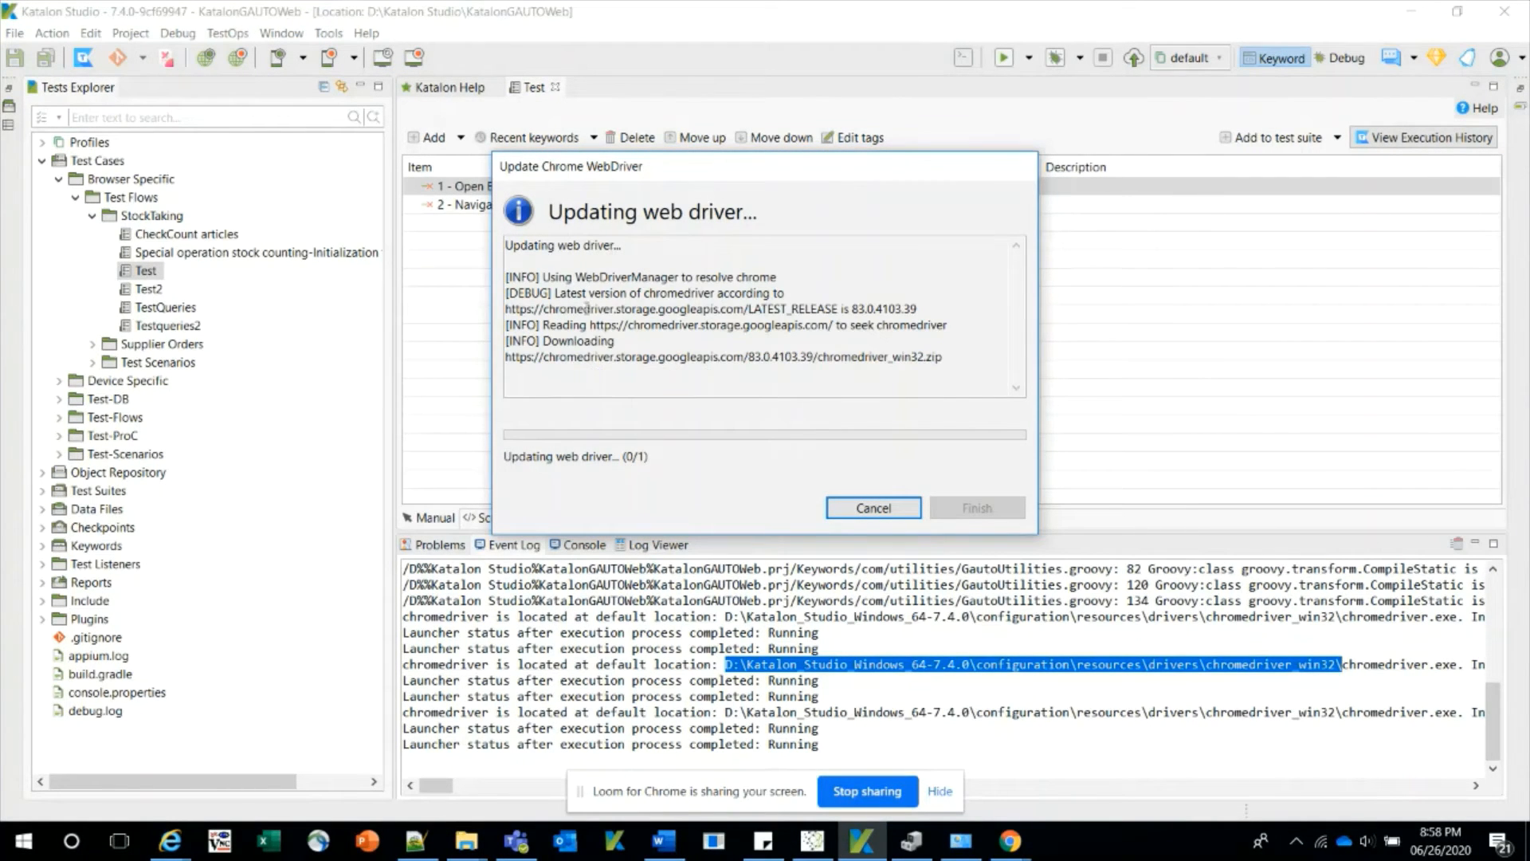
pyautogui.doubleClick(821, 311)
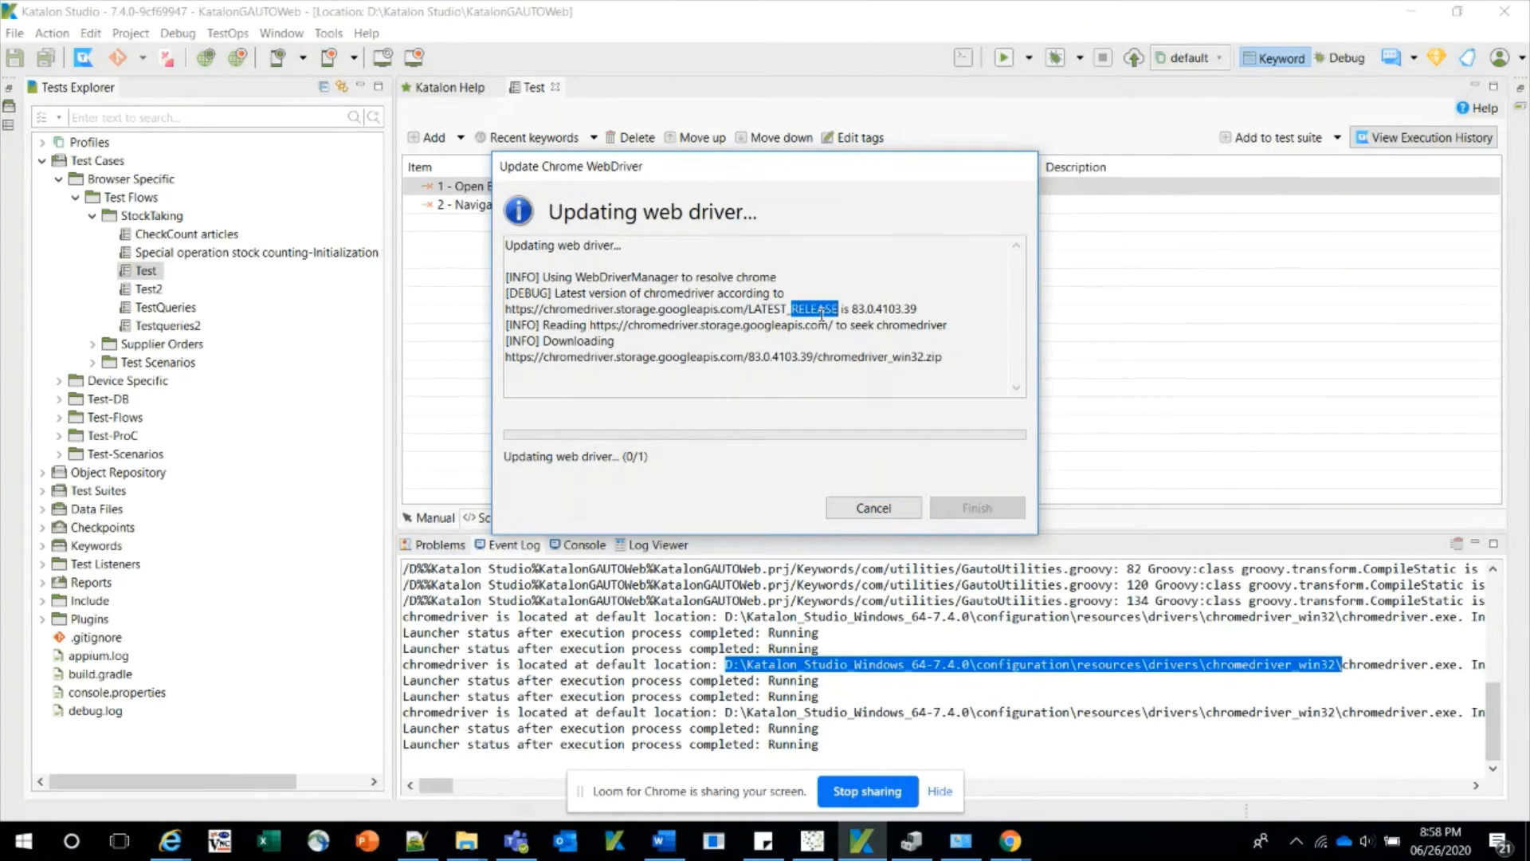
pyautogui.moveTo(852, 309); pyautogui.dragTo(864, 309)
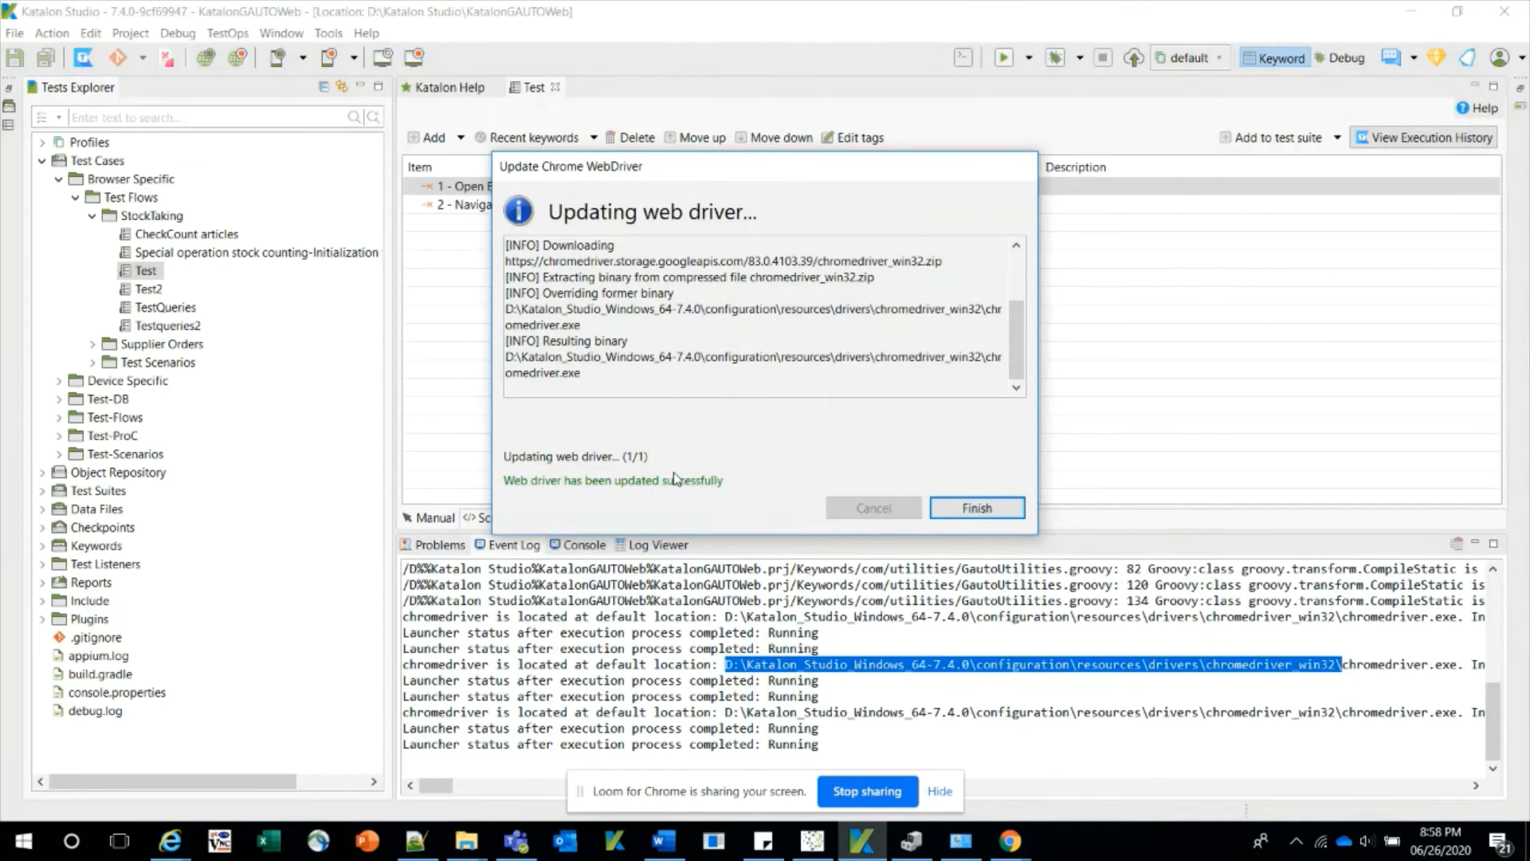
pyautogui.click(965, 510)
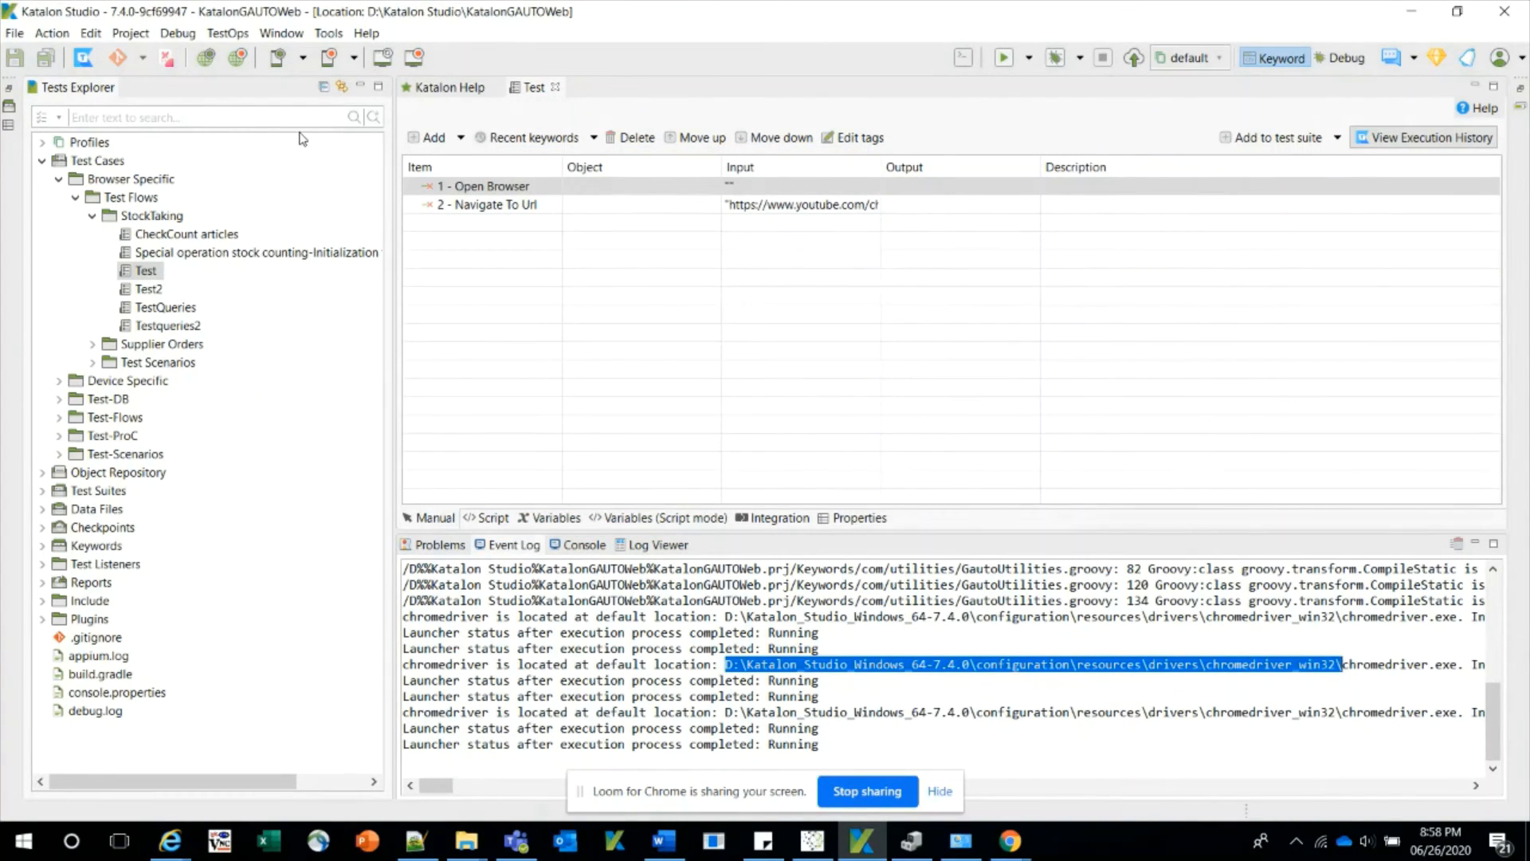
# - Run the Test case in Chrome and return to Katalon Studio to check its execution result
pyautogui.click(1030, 59)
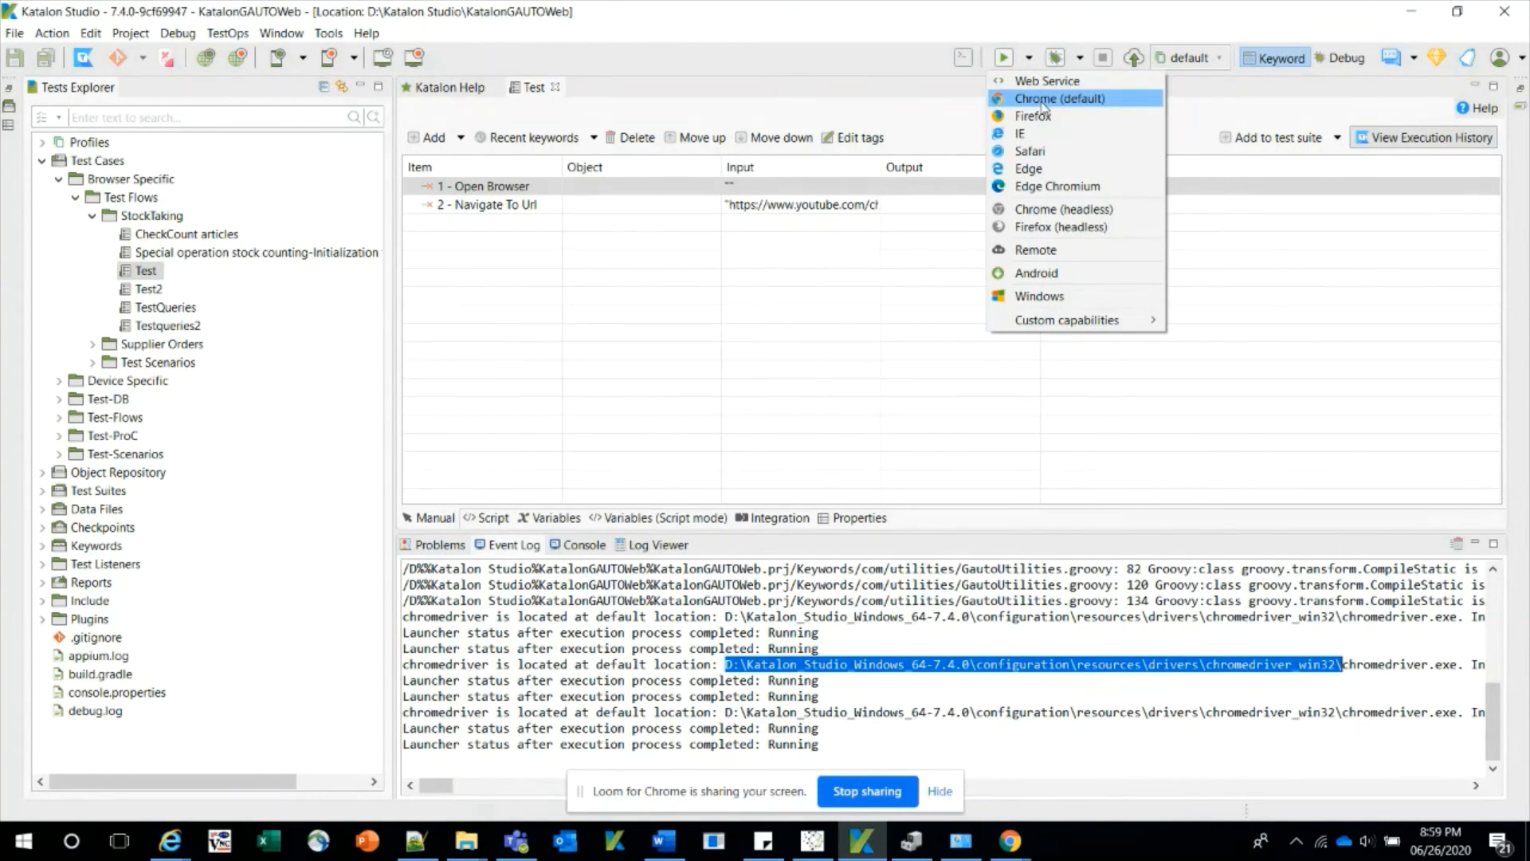
pyautogui.click(1042, 100)
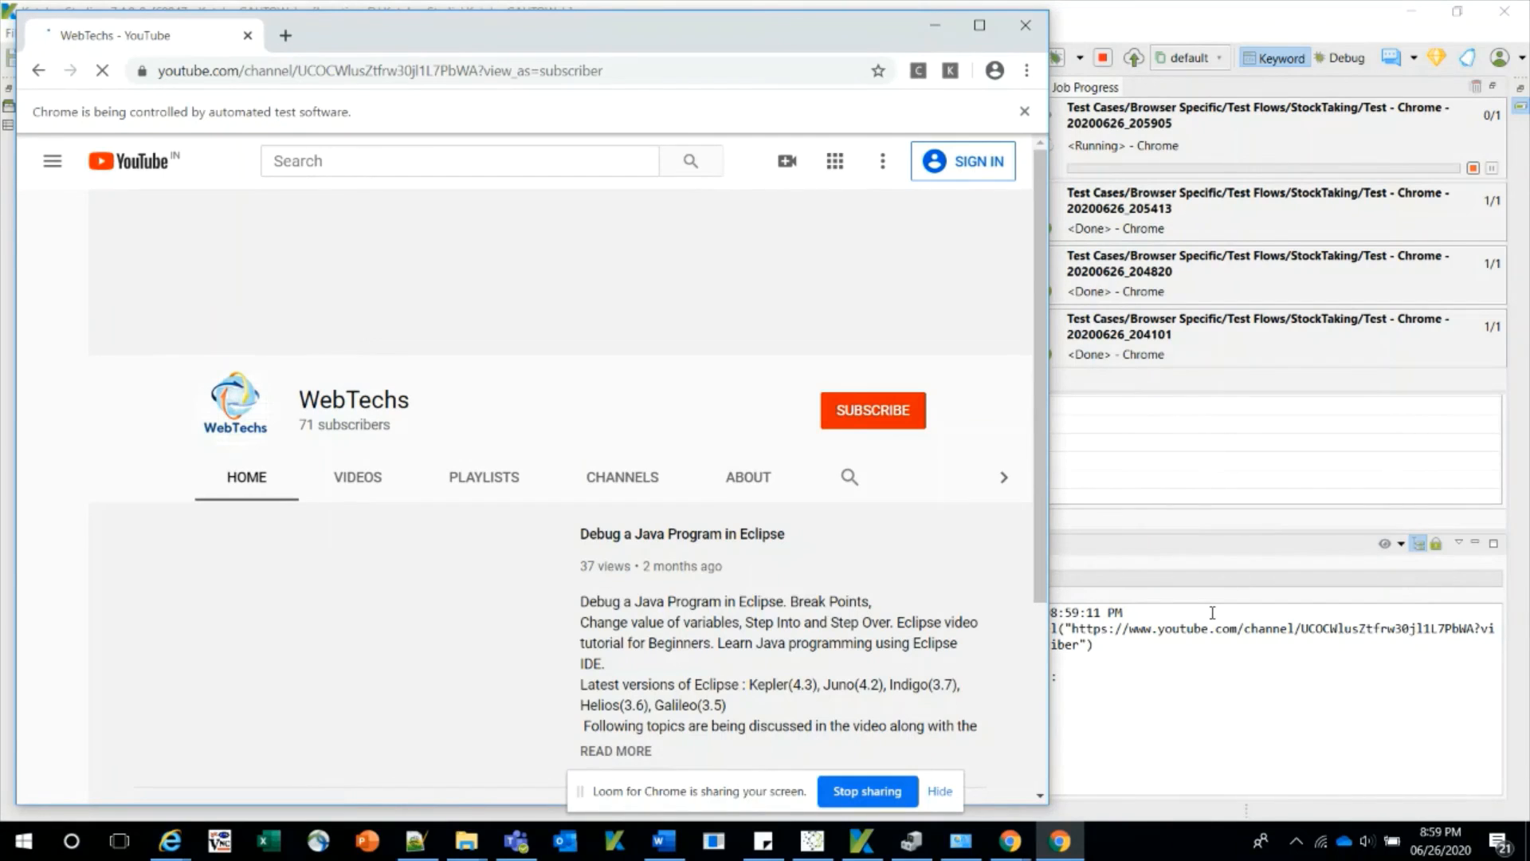
pyautogui.click(1188, 585)
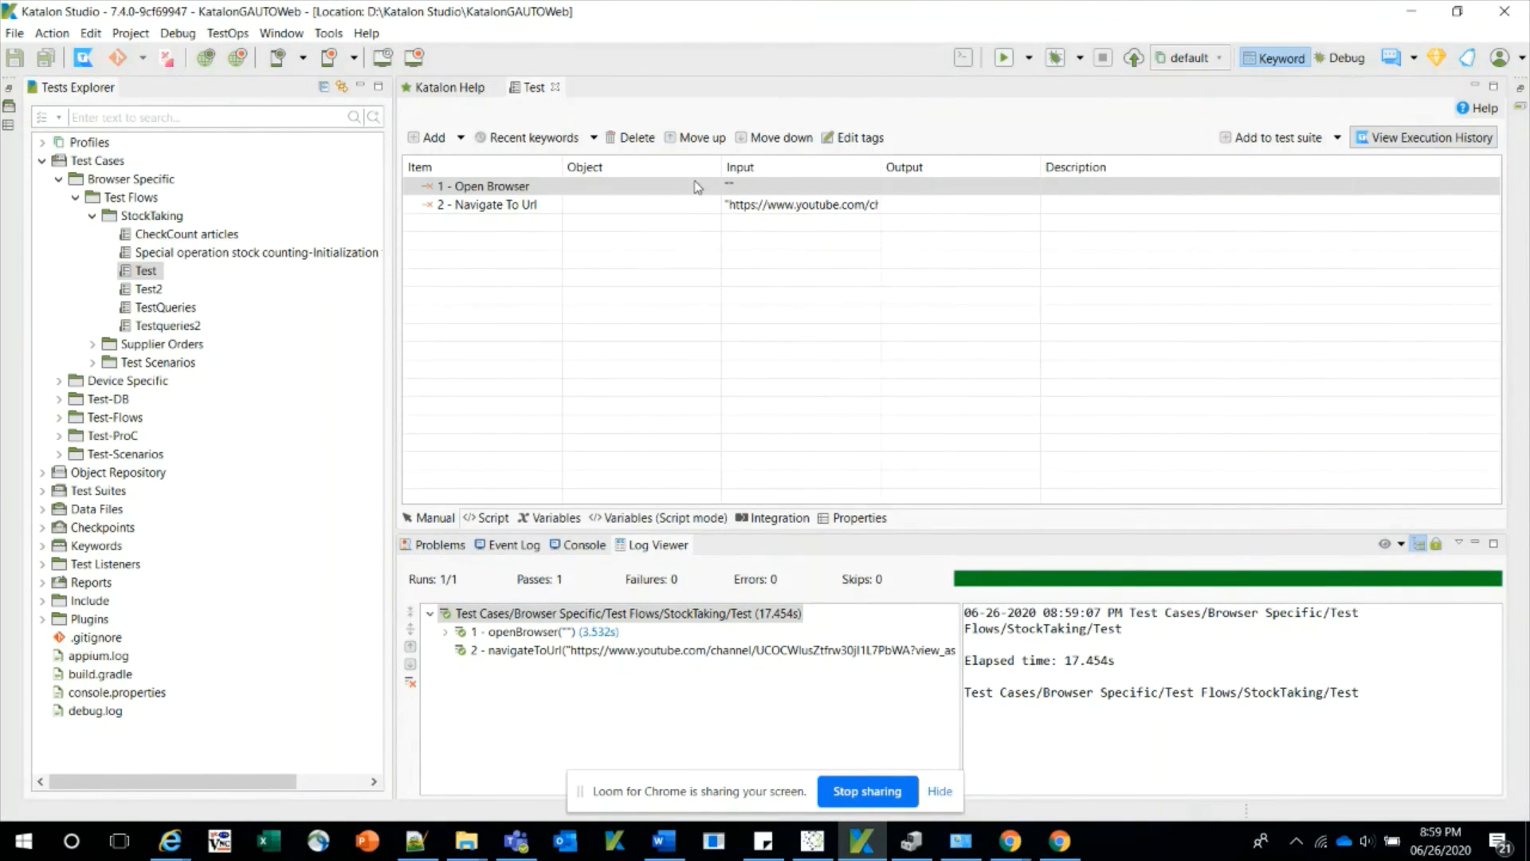
pyautogui.click(686, 204)
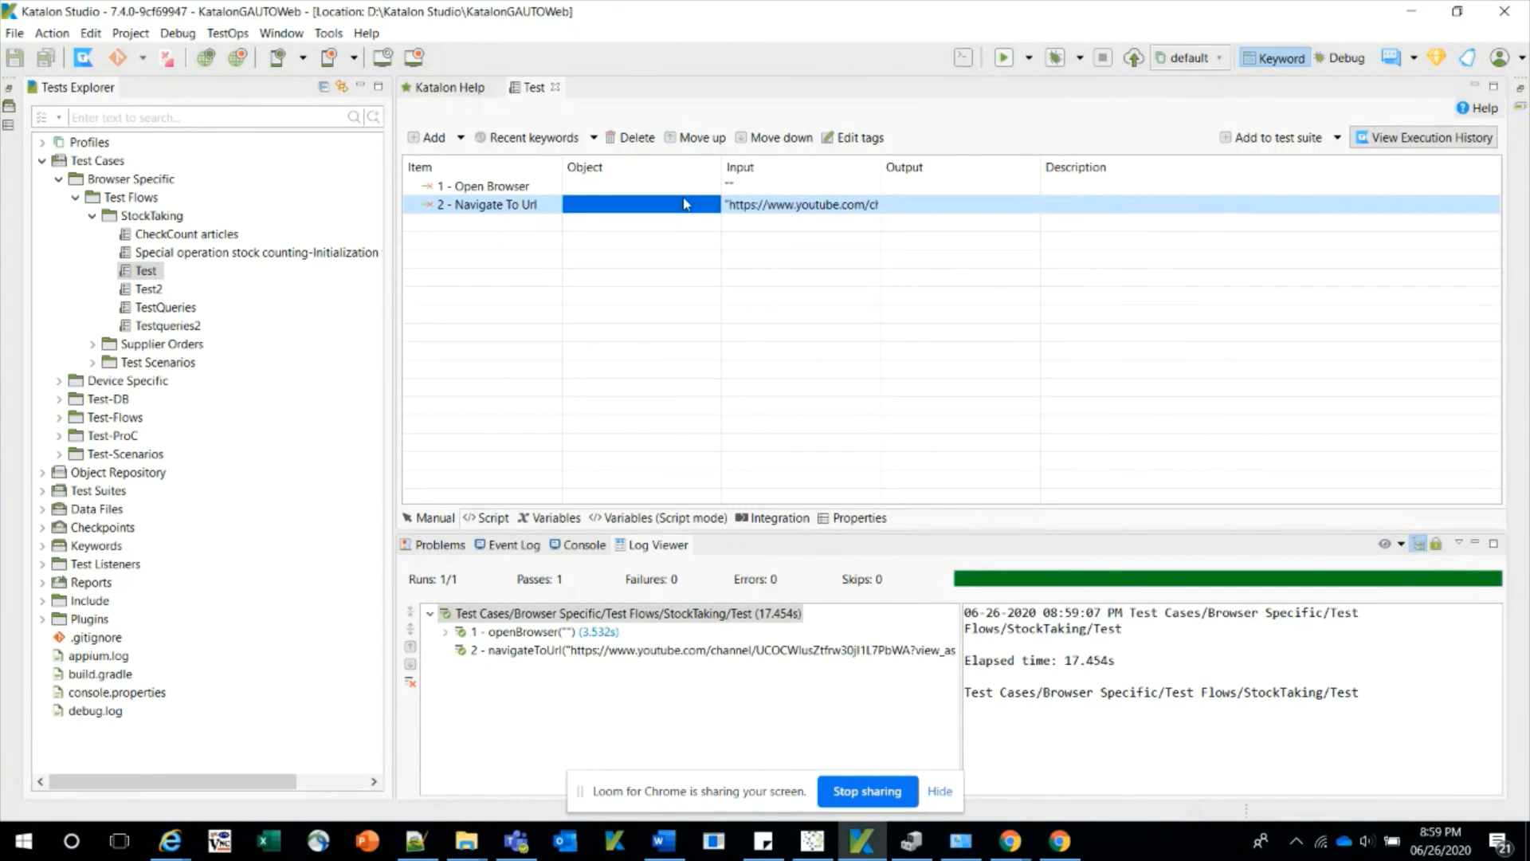